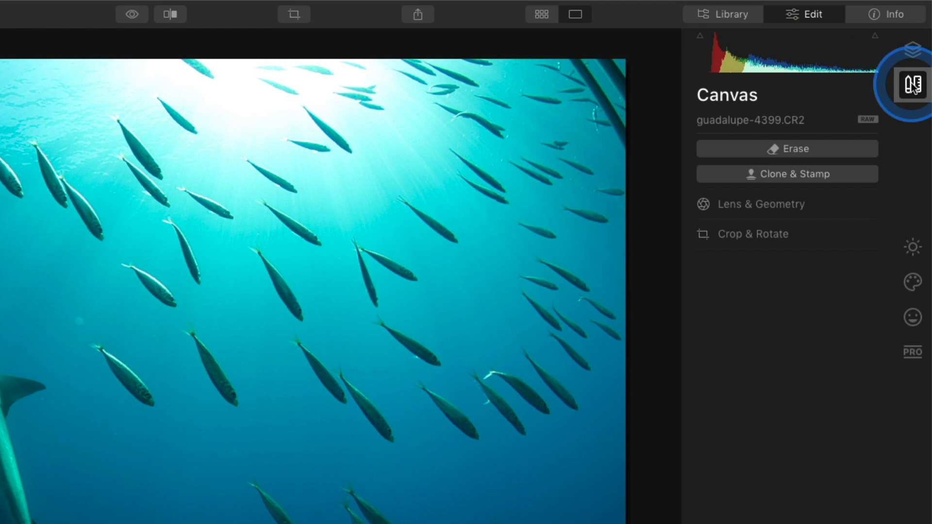
Step: Pull the left, right, top-right and bottom-left crop edges inward to cut the dark borders
left_click(805, 231)
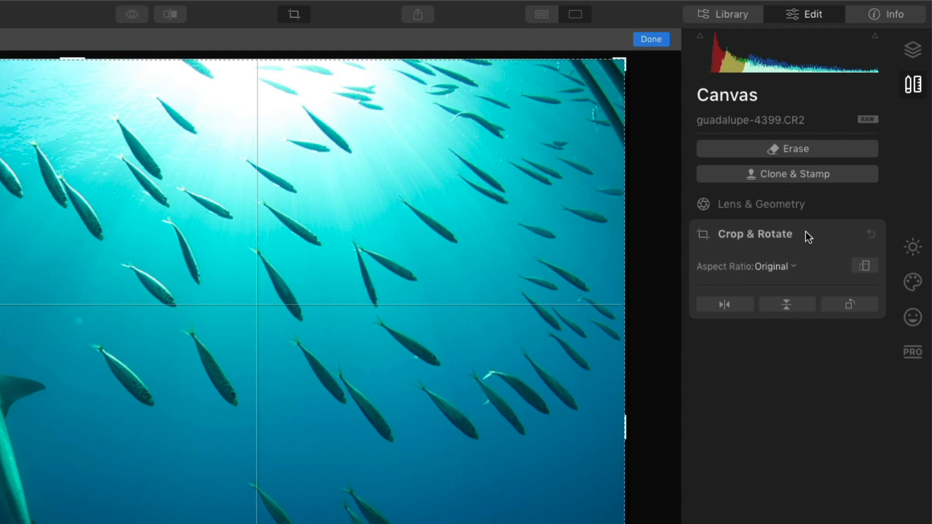
left_click_drag(316, 204, 81, 266)
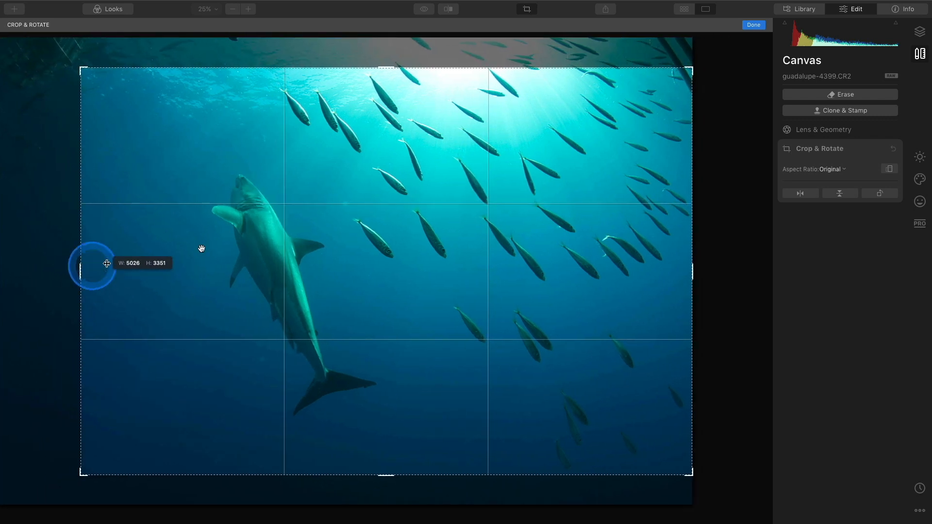
left_click_drag(692, 259, 682, 255)
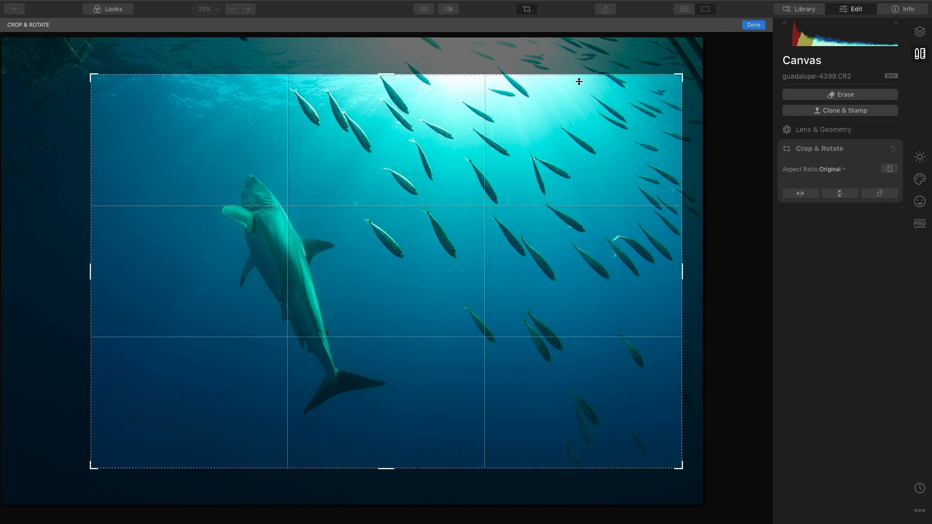
left_click_drag(395, 191, 387, 199)
left_click_drag(685, 74, 674, 78)
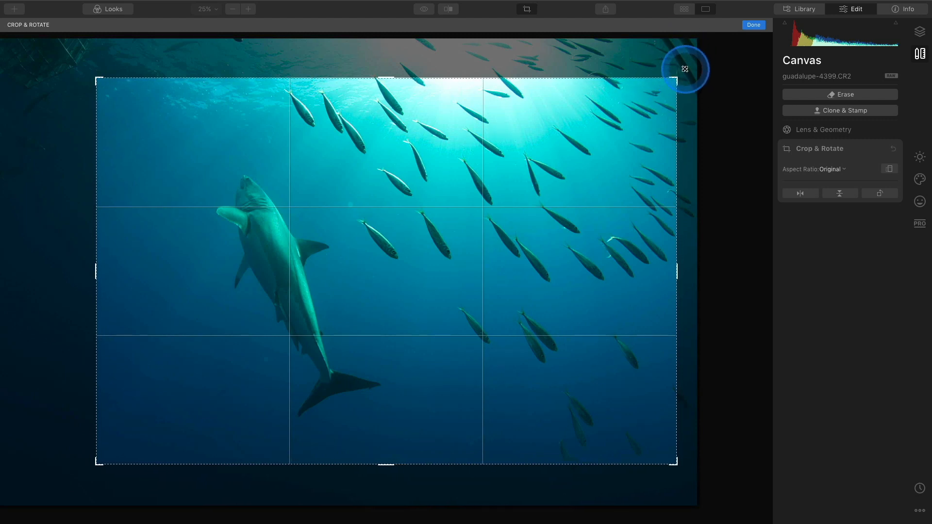
left_click(514, 149)
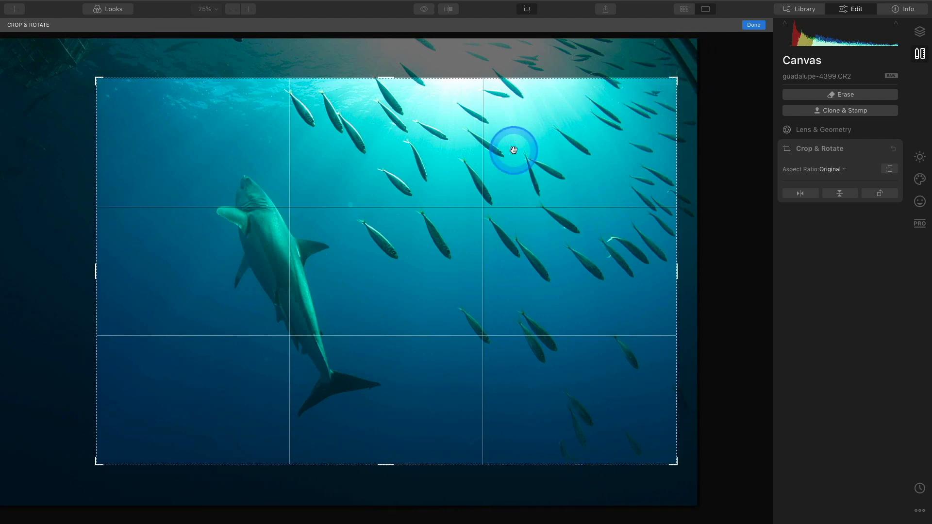
left_click(241, 322)
left_click_drag(98, 459, 109, 454)
Step: Reposition the photo, fine-tune the edges and apply the 4473 × 2982 crop
left_click_drag(317, 330, 317, 340)
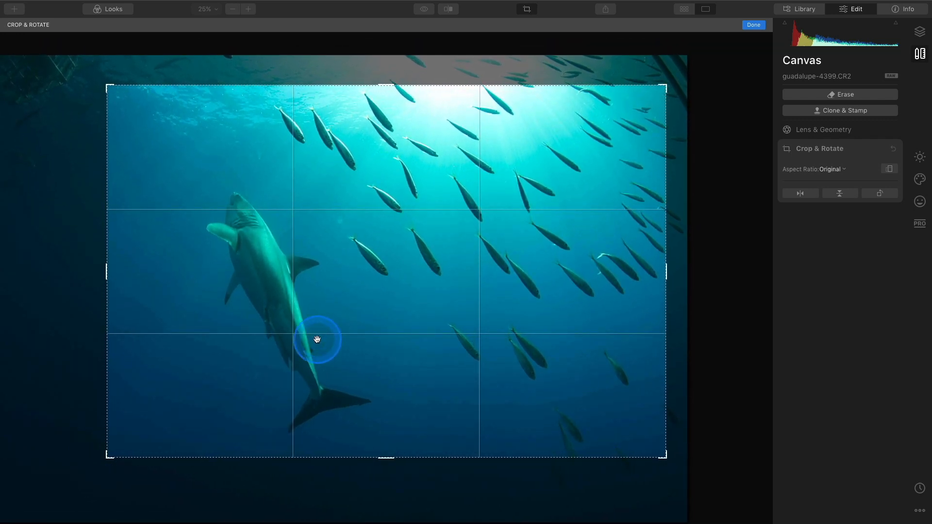
mouse_move(431, 104)
left_mouse_down()
mouse_move(431, 114)
mouse_move(430, 107)
left_mouse_up()
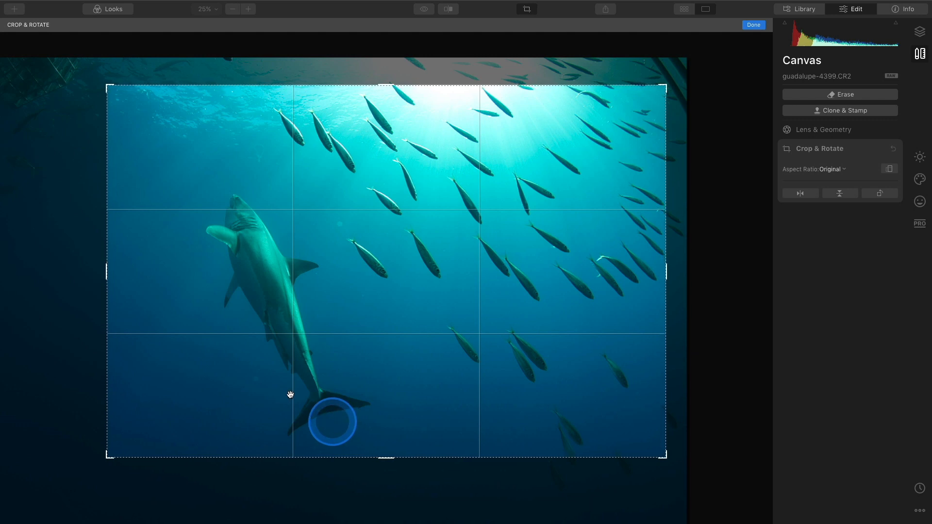
mouse_move(112, 286)
left_mouse_down()
mouse_move(104, 272)
mouse_move(118, 270)
left_mouse_up()
left_click_drag(447, 204, 443, 183)
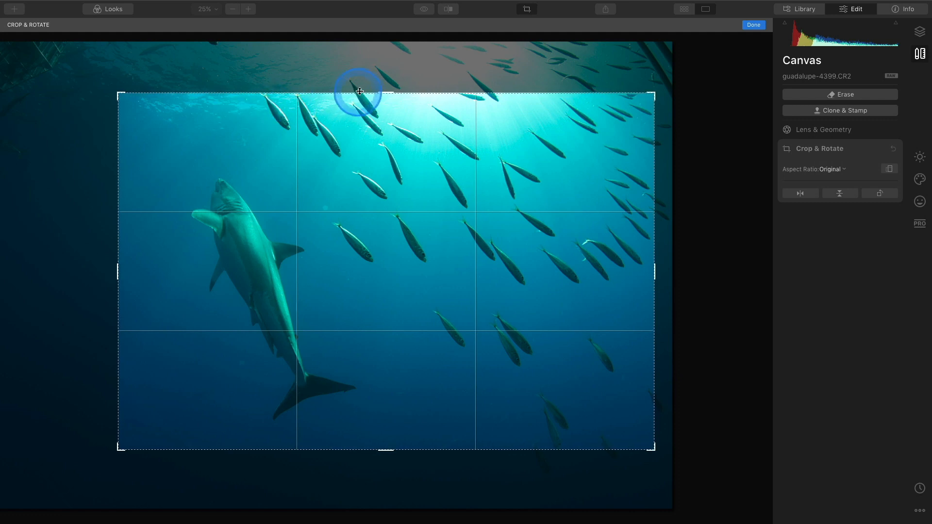
left_click_drag(371, 91, 373, 88)
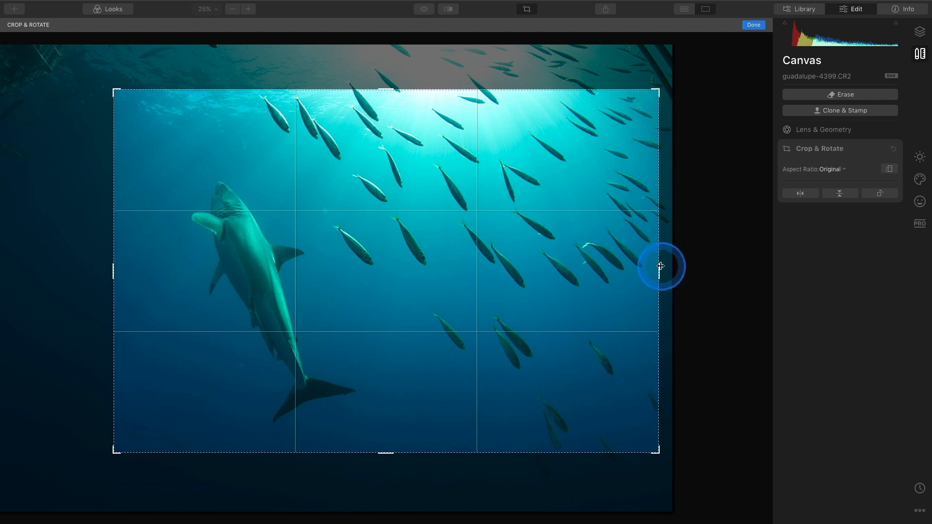
left_click_drag(658, 266, 658, 266)
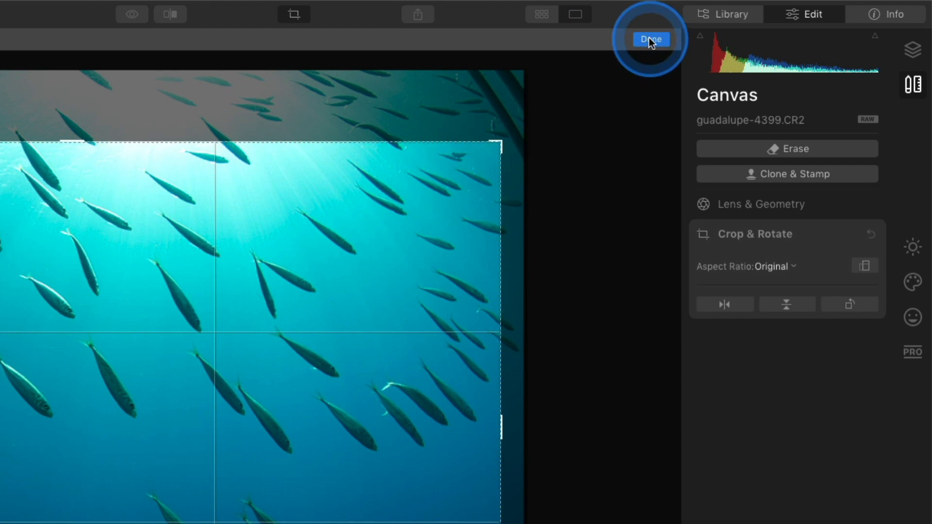
left_click(650, 39)
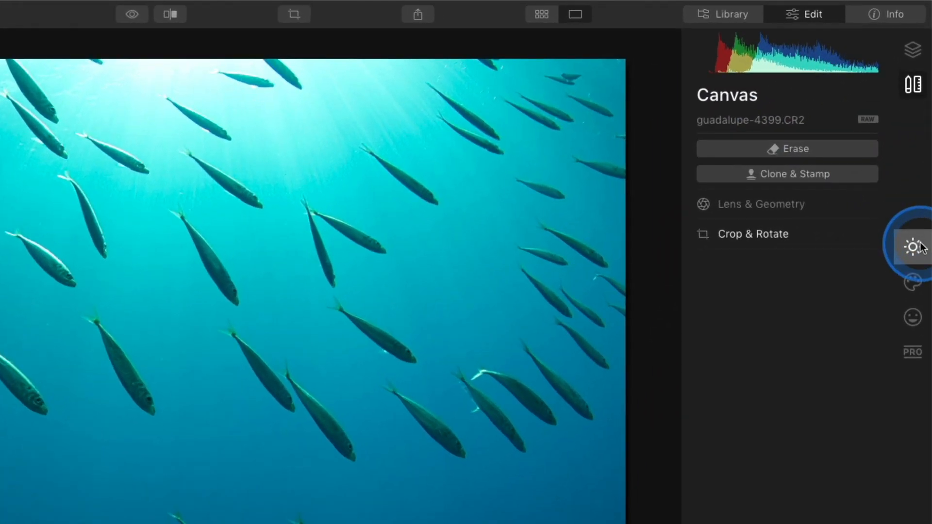
Step: Set Light Temperature to 25000 and Tint to 100, then compare with the original
left_click(920, 157)
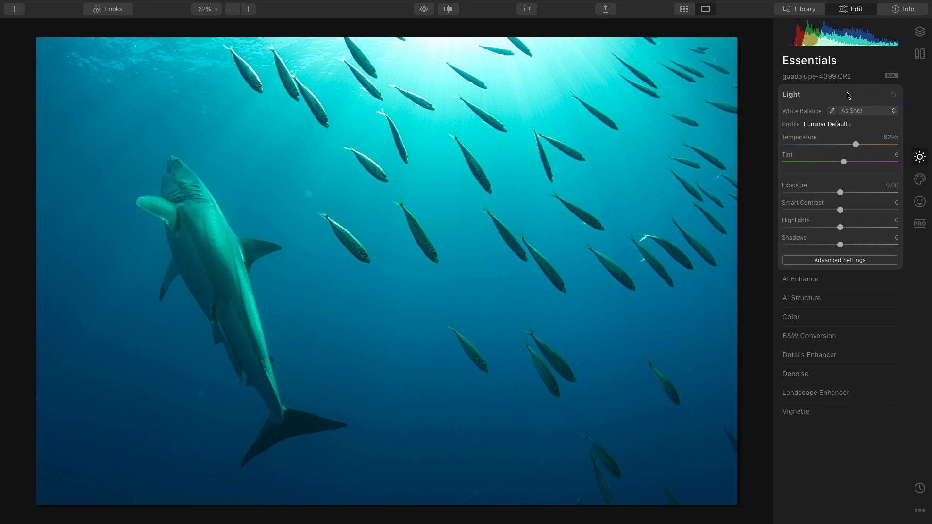
left_click_drag(855, 144, 903, 142)
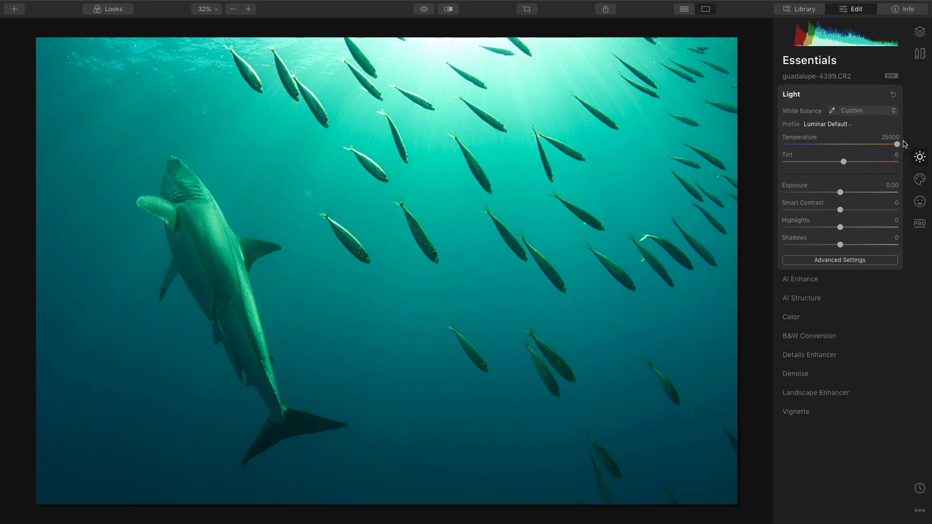
left_click(897, 143)
left_click_drag(843, 161, 920, 165)
left_click(832, 155)
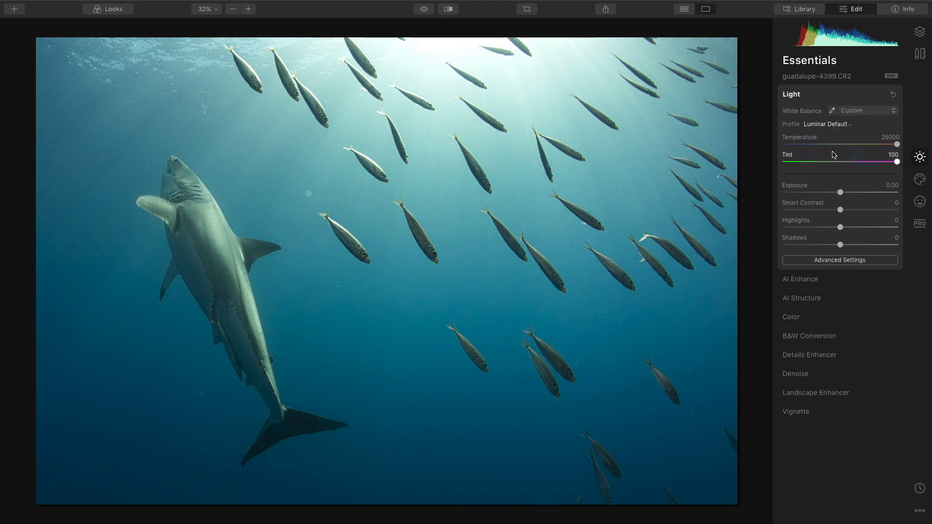
key("backslash")
key("backslash")
key("backslash")
key("backslash")
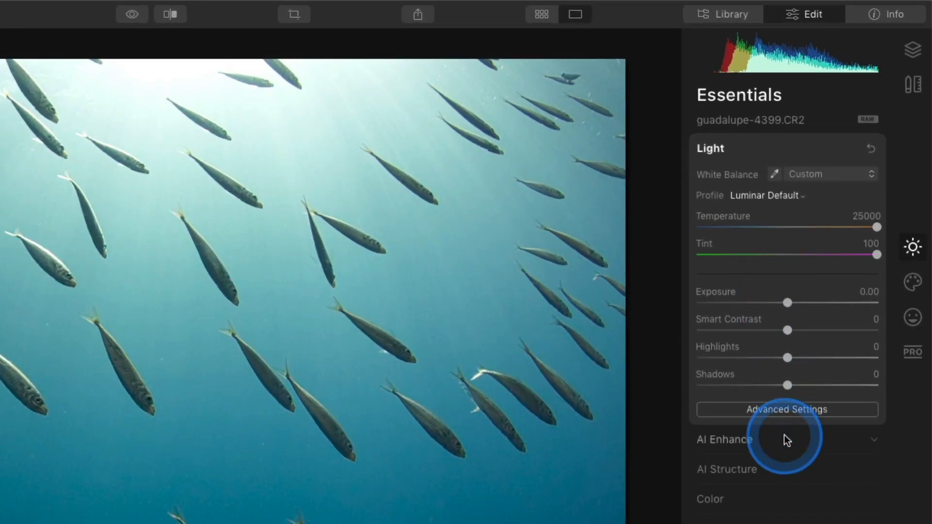
Step: Set AI Accent to 48 and toggle AI Enhance off and on to compare
left_click(837, 278)
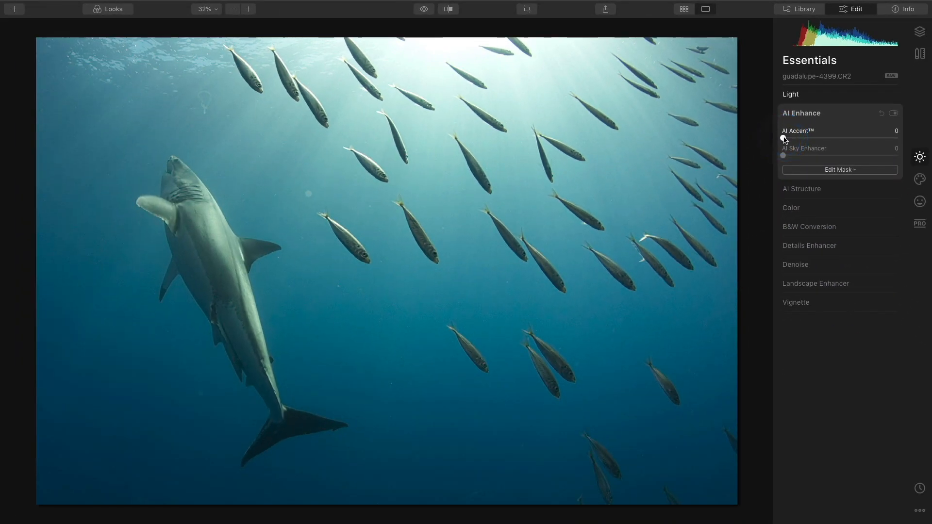
left_click_drag(785, 139, 842, 142)
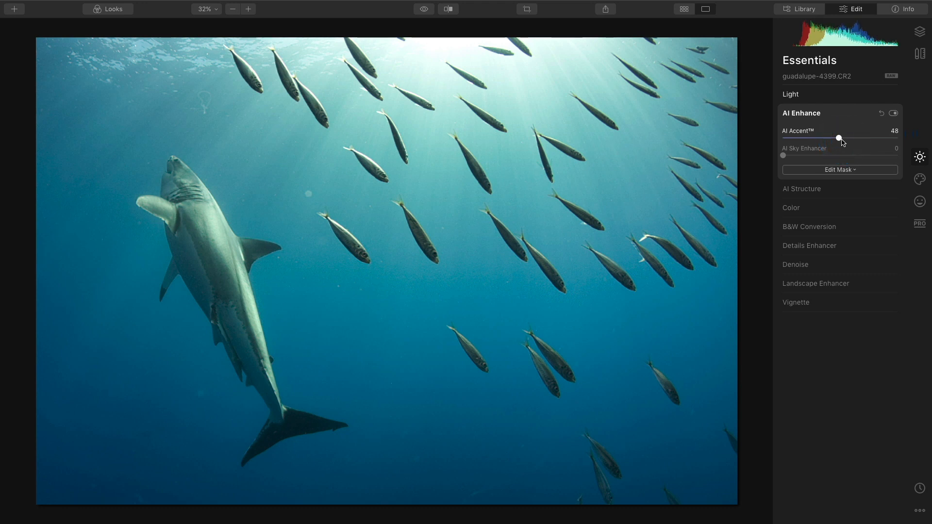
left_click(893, 113)
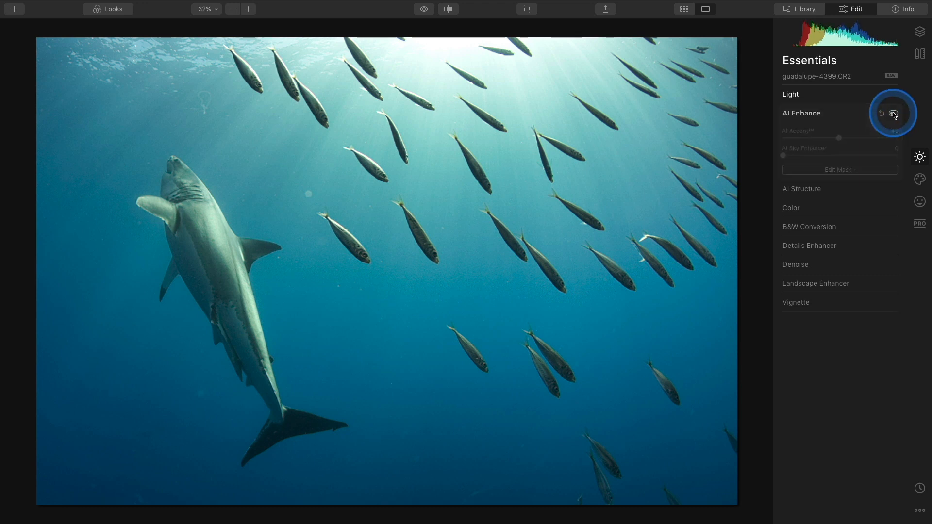
left_click(892, 113)
left_click(893, 113)
left_click(892, 113)
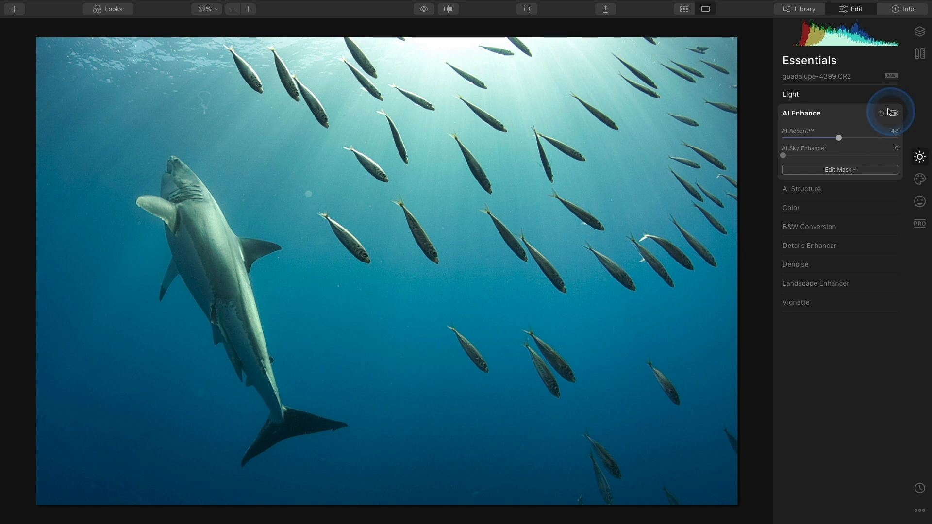
left_click(879, 96)
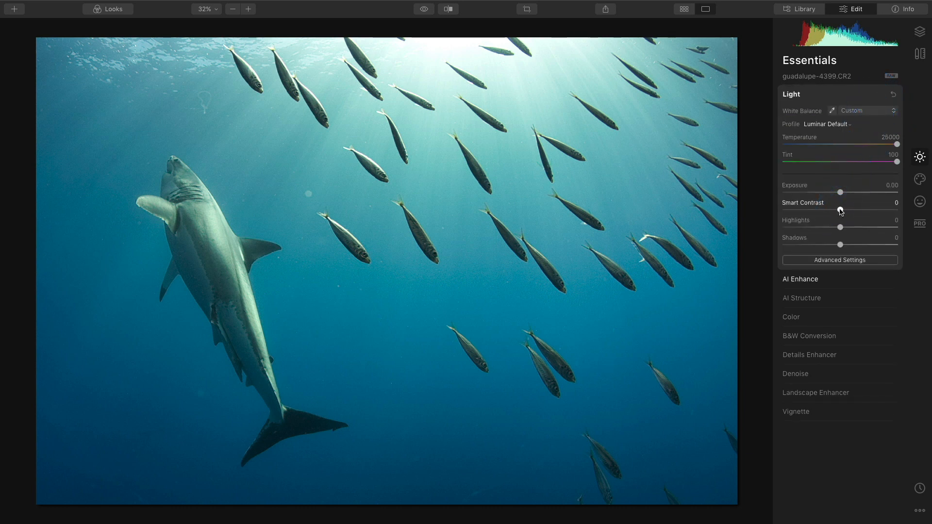
Step: Increase Smart Contrast in Essentials > Light to 19
left_click_drag(840, 210, 850, 210)
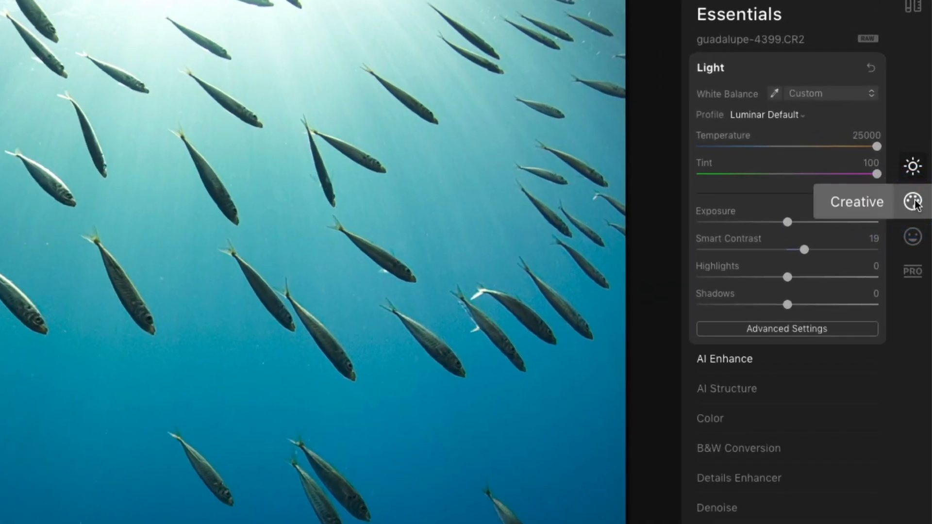
Step: Apply the Creative Mystical effect at Amount 37 and compare it toggled off and on
left_click(913, 201)
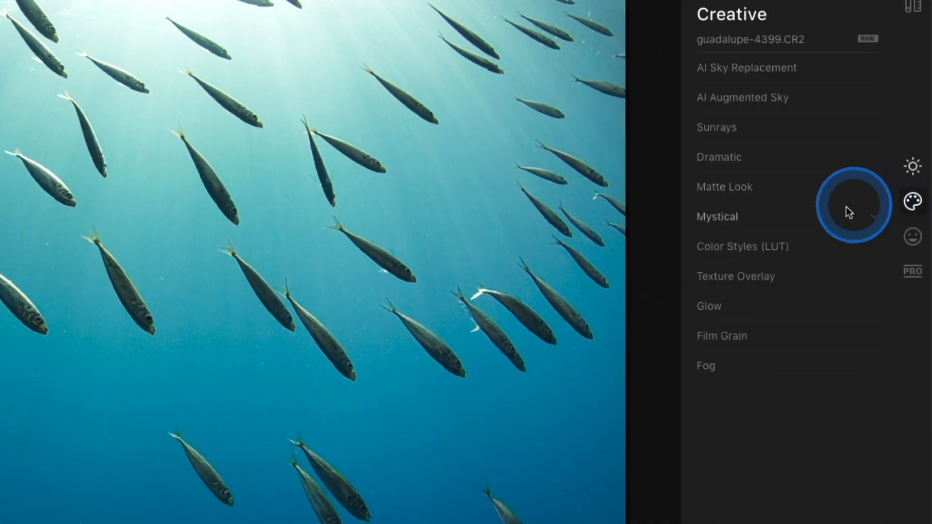
left_click(812, 220)
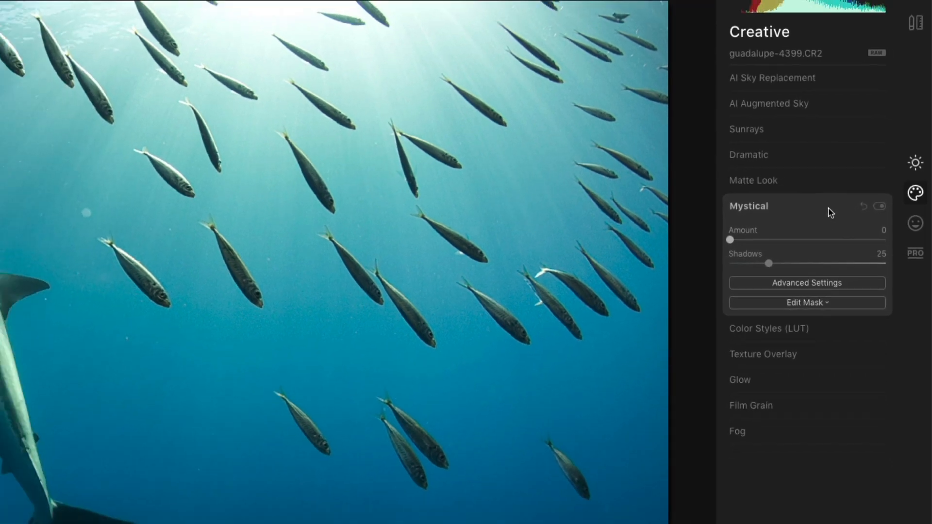
left_click(697, 255)
left_click_drag(792, 217, 828, 217)
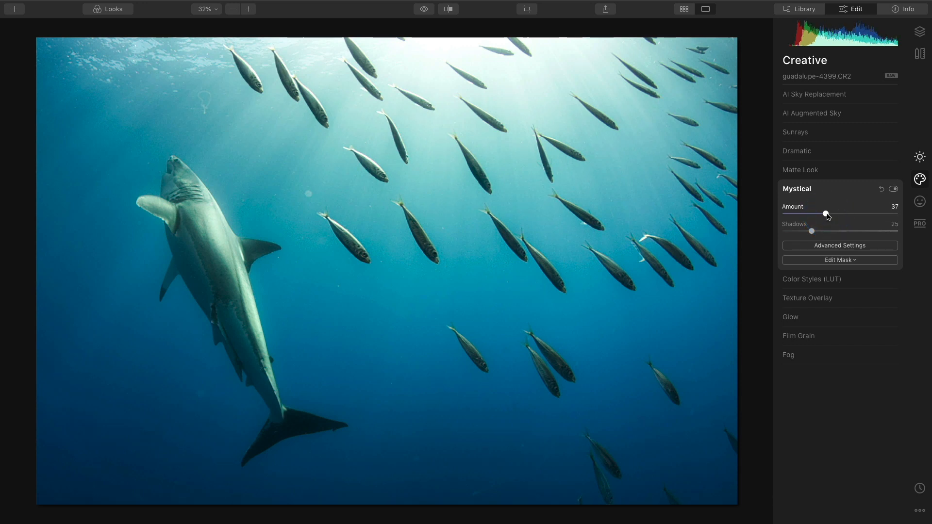
left_click(893, 189)
left_click(893, 188)
left_click(893, 189)
left_click(893, 189)
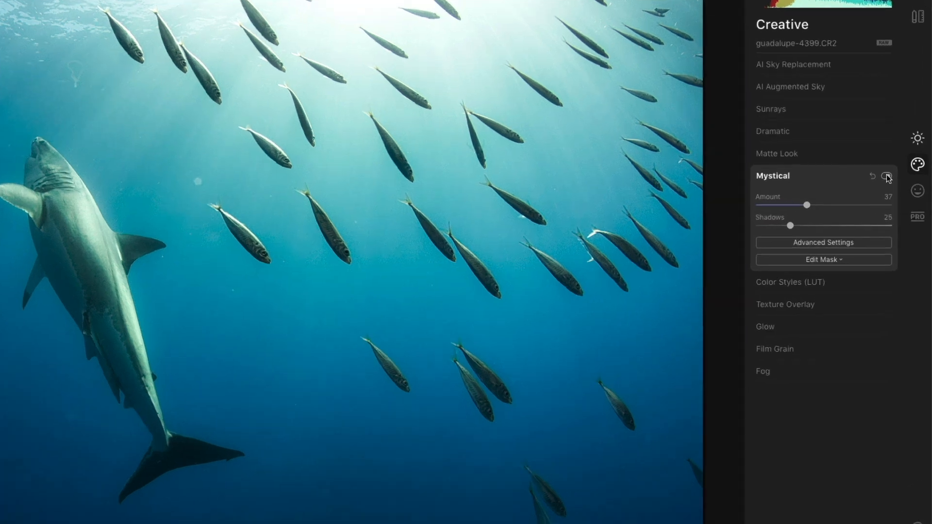
left_click(851, 260)
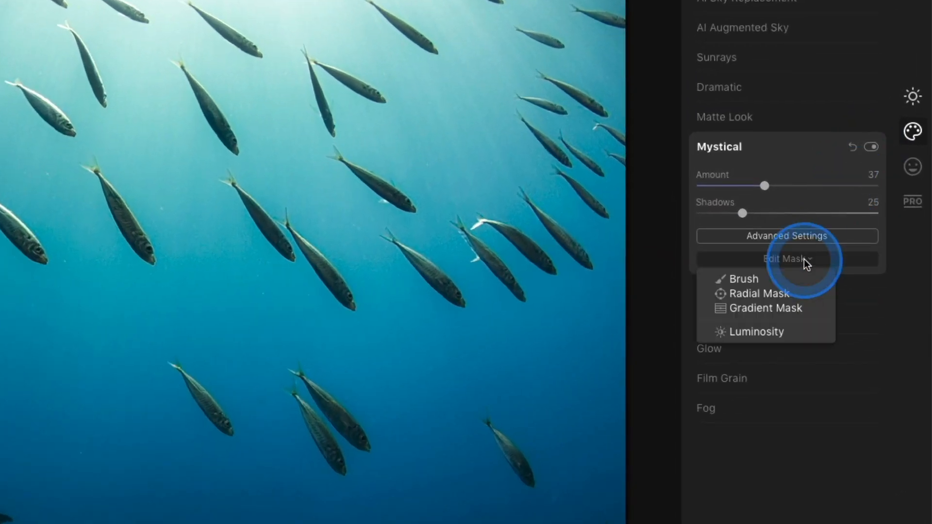
Step: Brush the Mystical effect off the shark at 100% opacity, including its head
left_click(805, 278)
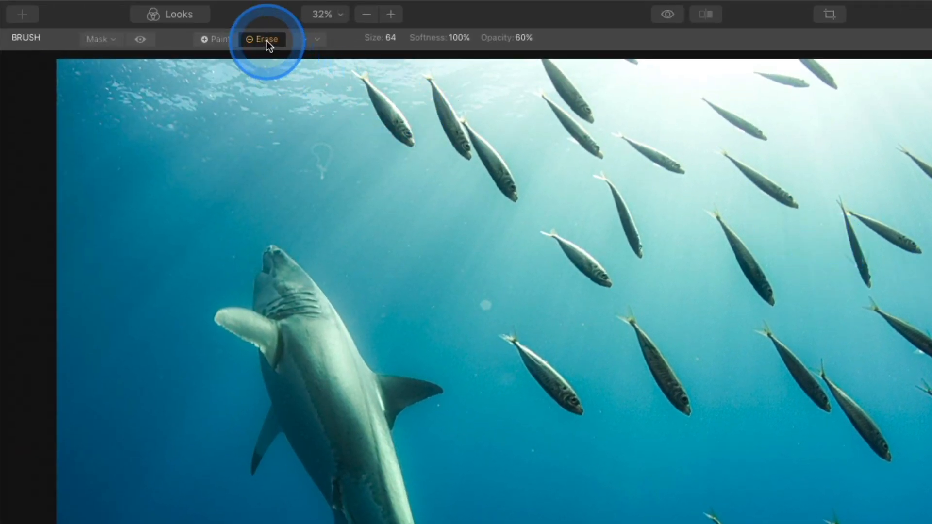
left_click(216, 40)
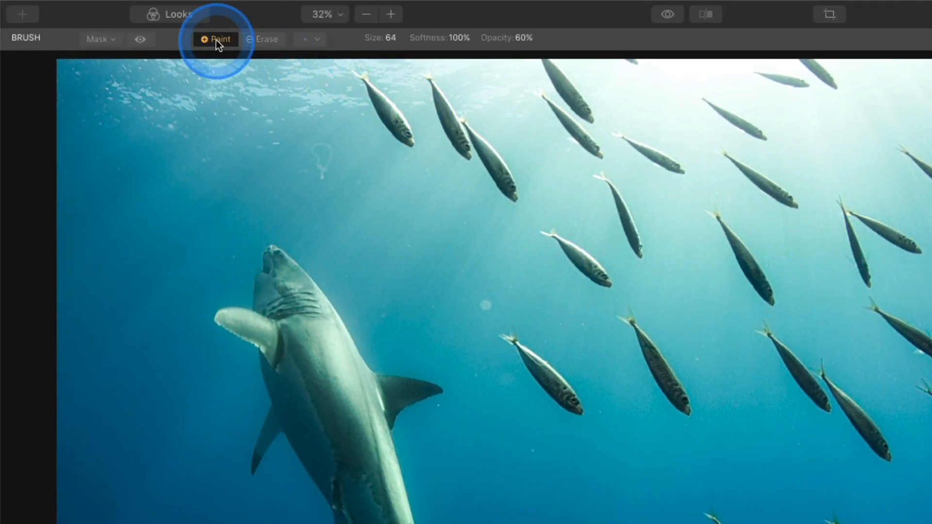
left_click(268, 38)
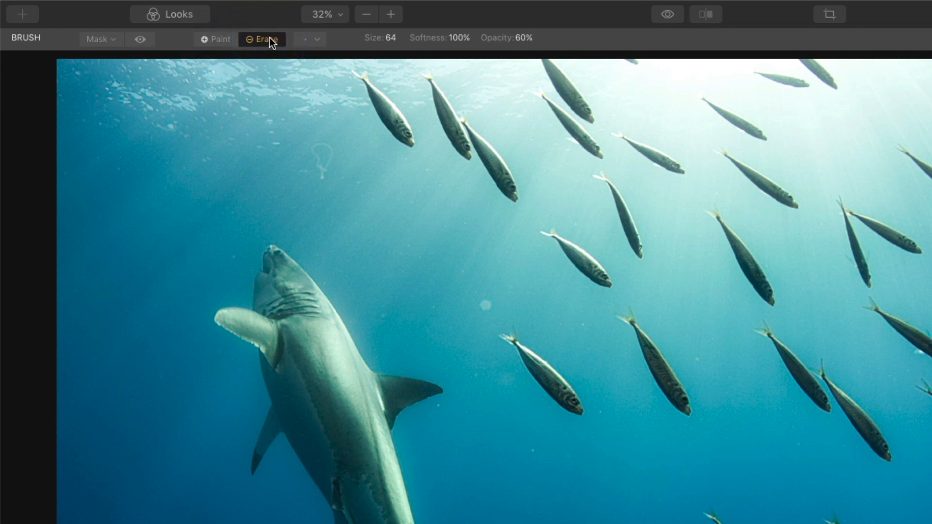
left_click(530, 41)
mouse_move(526, 56)
left_mouse_down()
mouse_move(553, 57)
mouse_move(526, 57)
left_mouse_up()
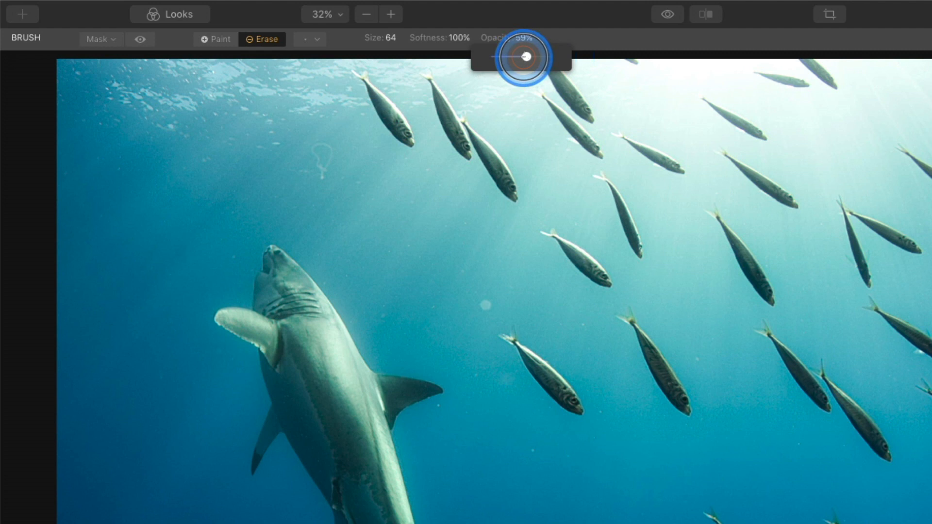
left_click(551, 13)
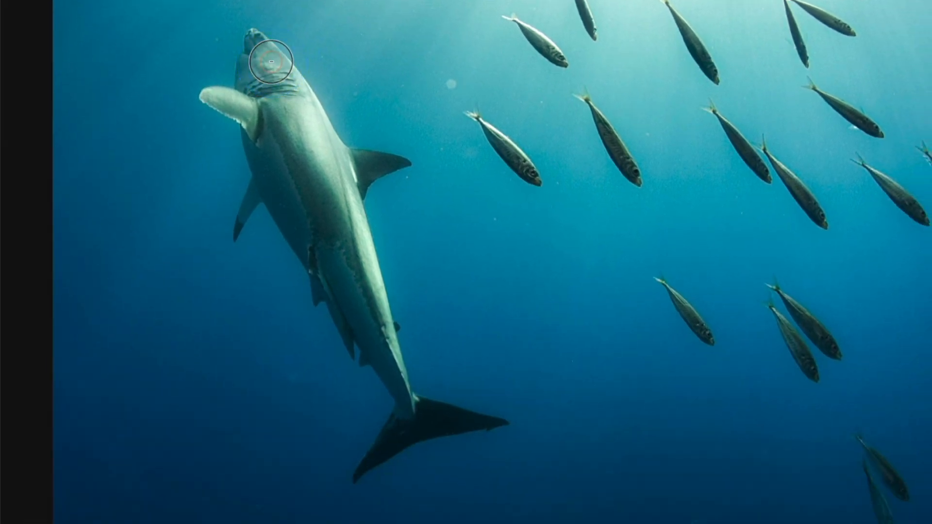
mouse_move(270, 60)
left_mouse_down()
mouse_move(251, 103)
mouse_move(209, 95)
mouse_move(240, 117)
mouse_move(266, 63)
mouse_move(314, 139)
mouse_move(297, 100)
mouse_move(262, 142)
mouse_move(249, 212)
mouse_move(288, 160)
mouse_move(384, 155)
mouse_move(339, 195)
mouse_move(357, 231)
mouse_move(316, 235)
mouse_move(327, 293)
mouse_move(333, 243)
mouse_move(352, 239)
mouse_move(374, 353)
mouse_move(413, 422)
mouse_move(363, 455)
mouse_move(421, 423)
mouse_move(490, 420)
left_mouse_up()
key("bracketleft")
key("bracketleft")
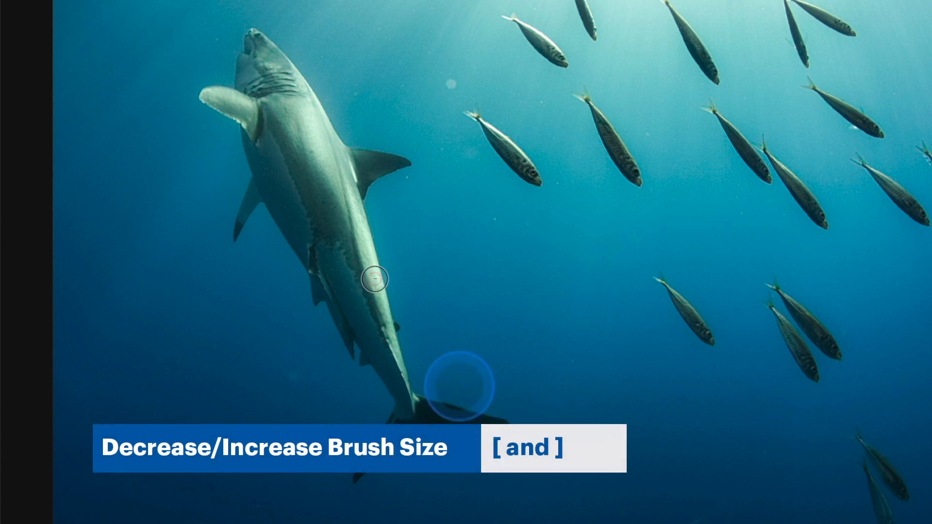
mouse_move(264, 125)
left_mouse_down()
mouse_move(260, 59)
mouse_move(274, 77)
mouse_move(253, 69)
mouse_move(247, 78)
mouse_move(255, 45)
mouse_move(316, 142)
mouse_move(277, 103)
mouse_move(225, 97)
mouse_move(279, 144)
mouse_move(260, 174)
mouse_move(303, 167)
mouse_move(313, 143)
mouse_move(360, 163)
mouse_move(387, 162)
mouse_move(333, 201)
mouse_move(327, 194)
mouse_move(286, 203)
mouse_move(330, 227)
mouse_move(317, 189)
mouse_move(337, 219)
mouse_move(353, 218)
mouse_move(364, 288)
mouse_move(330, 268)
mouse_move(362, 306)
mouse_move(345, 267)
mouse_move(308, 231)
mouse_move(355, 267)
mouse_move(404, 396)
mouse_move(404, 424)
mouse_move(384, 447)
mouse_move(404, 420)
mouse_move(472, 418)
mouse_move(399, 377)
mouse_move(361, 300)
mouse_move(356, 178)
mouse_move(252, 202)
mouse_move(310, 178)
left_mouse_up()
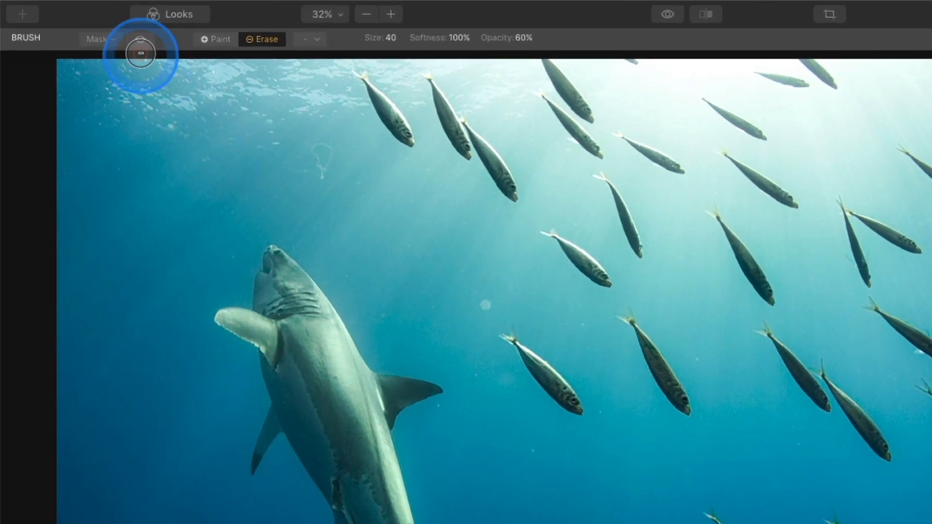
Step: Feather the Mystical mask edge to 116 and hide the red mask overlay
left_click(139, 39)
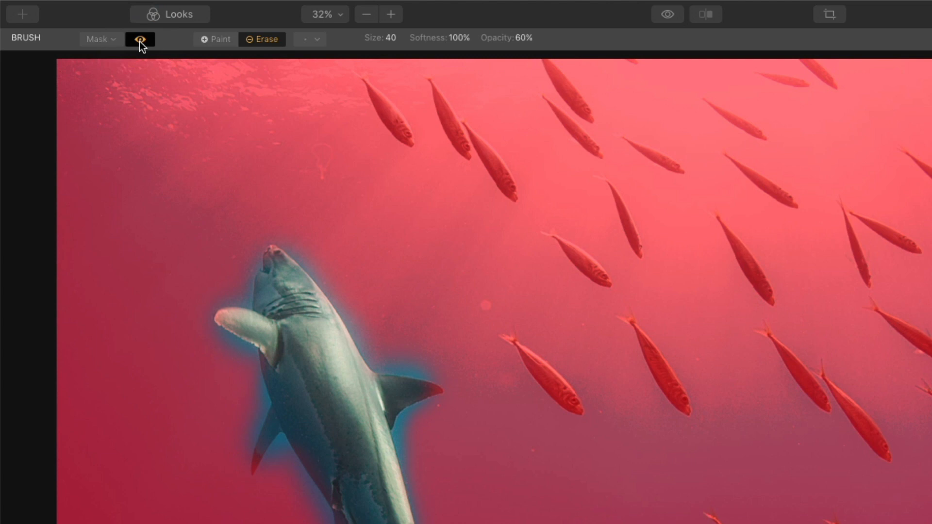
left_click(116, 39)
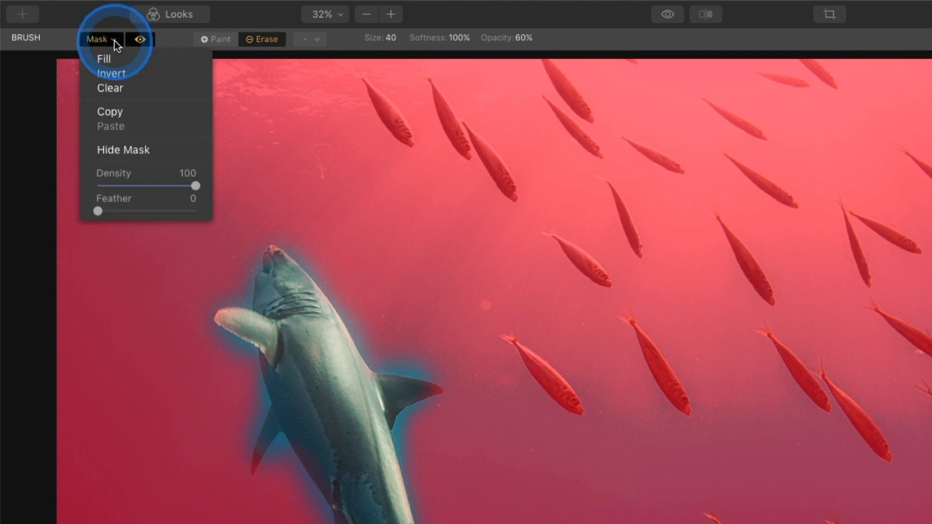
left_click_drag(98, 213, 126, 189)
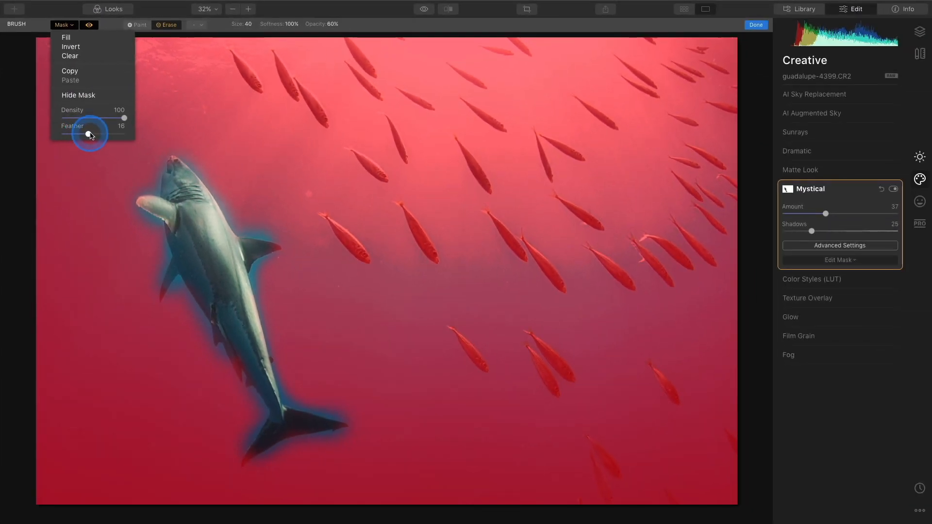
left_click_drag(90, 135, 108, 136)
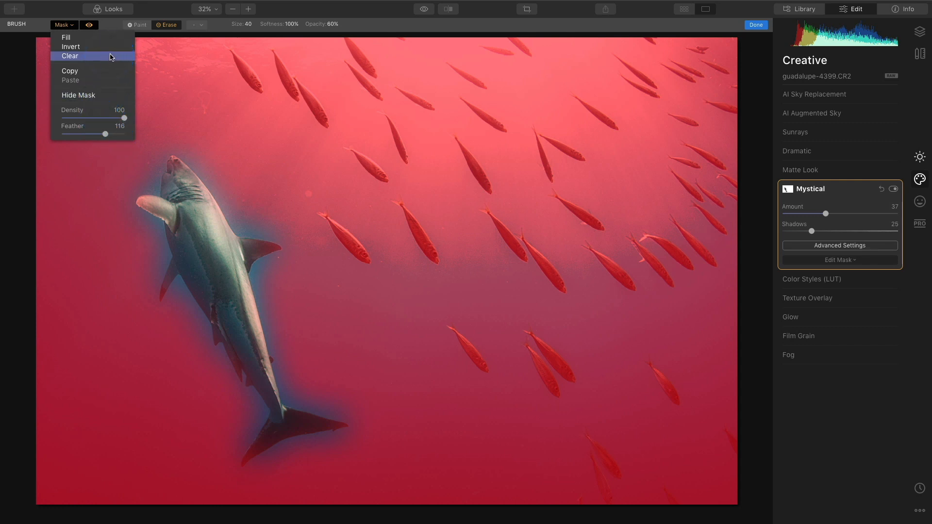
left_click(95, 26)
left_click(93, 27)
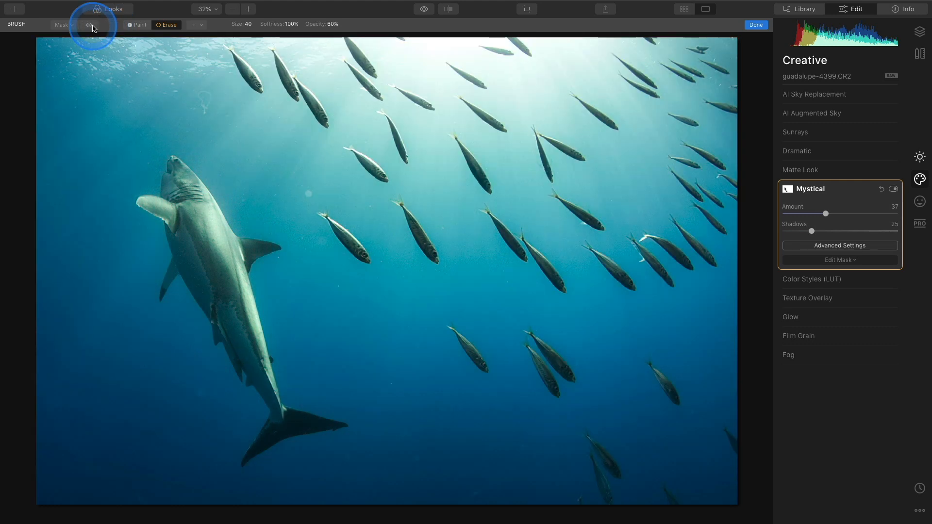
Step: Exit mask editing and compare Mystical off and on, leaving it enabled
left_click(757, 25)
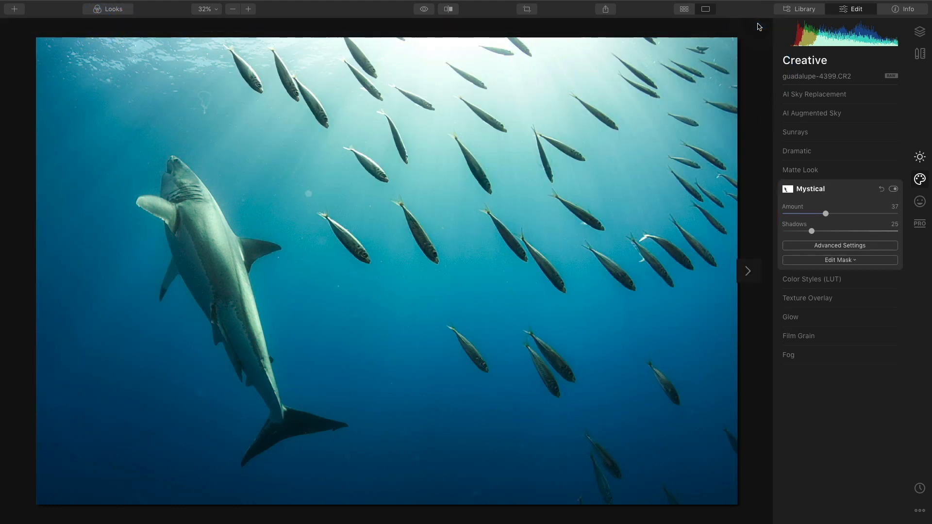
left_click(893, 190)
left_click(893, 190)
left_click(893, 190)
left_click(893, 190)
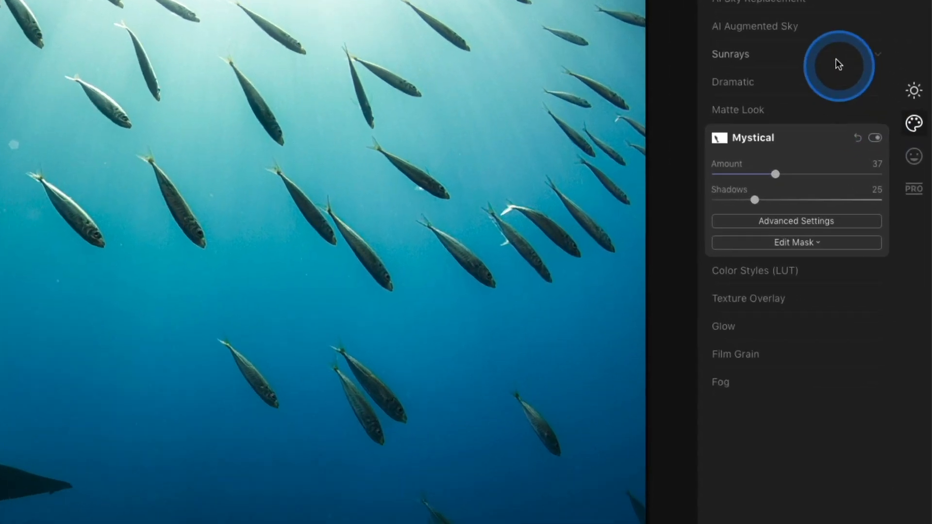
Step: Add Sunrays at Amount 74, checking the result at 25% and 32% zoom
left_click(870, 136)
left_click_drag(697, 99, 816, 108)
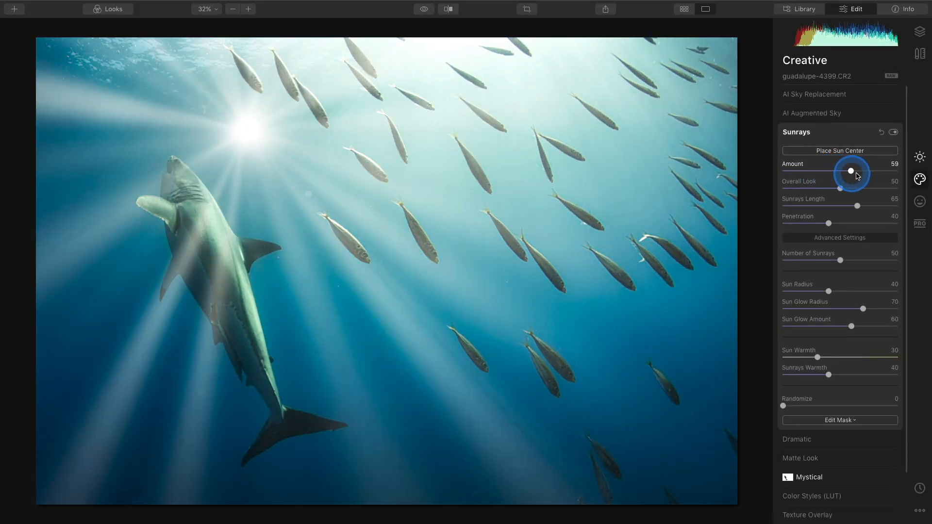
left_click_drag(857, 176, 872, 178)
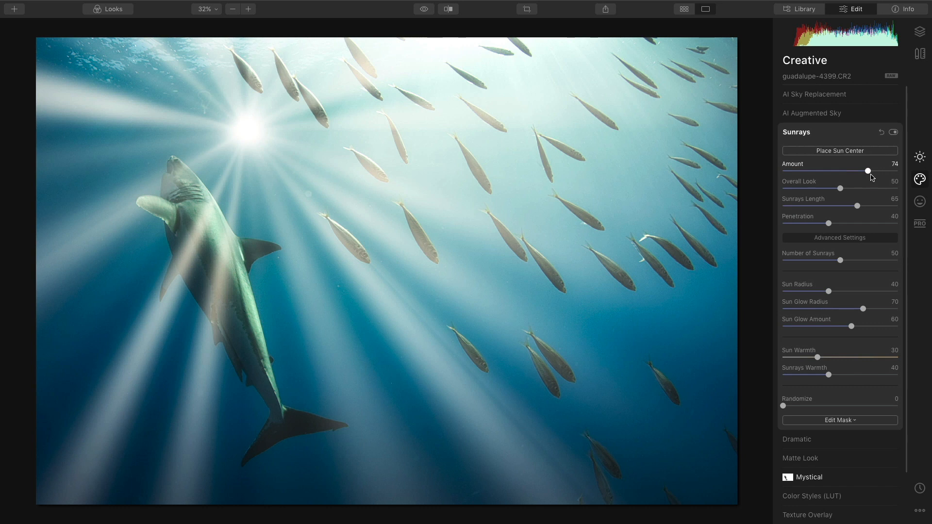
left_click(234, 10)
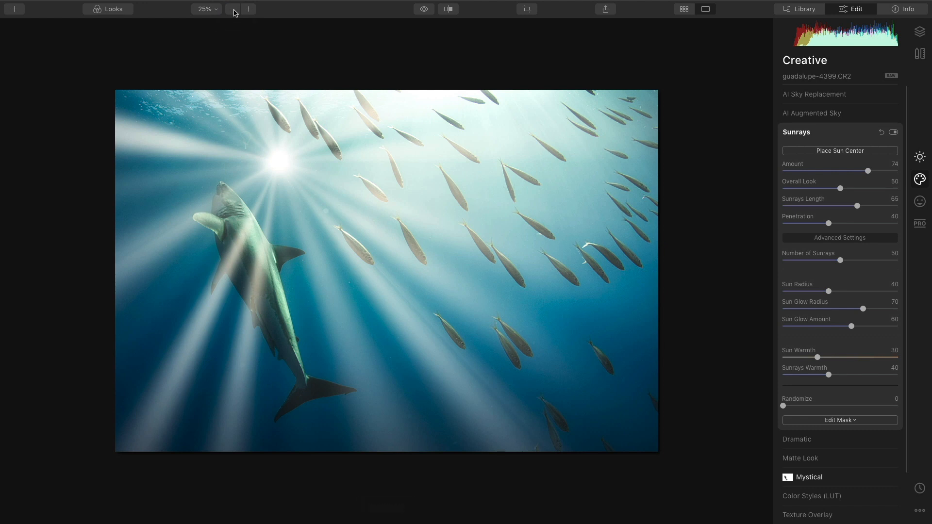
left_click(233, 10)
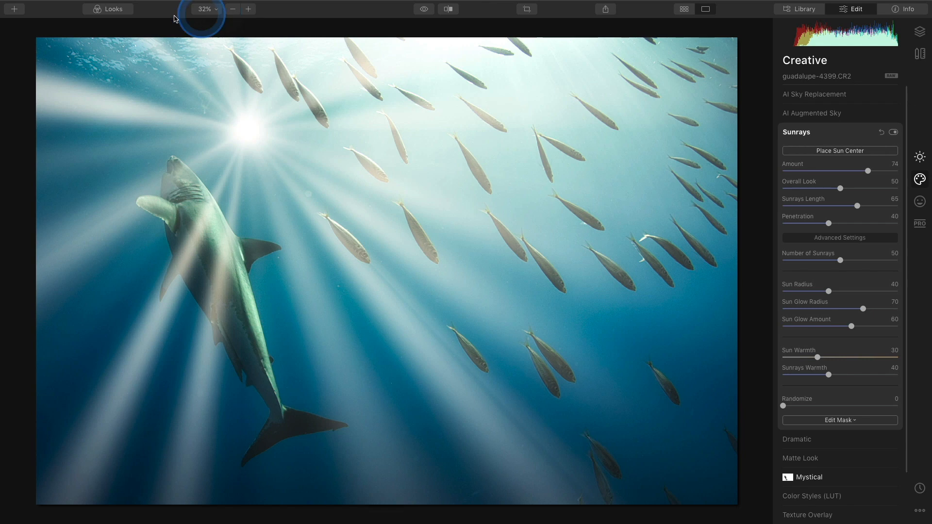
Step: Place the Sunrays sun centre above the photo's top edge, then return to full screen
mouse_move(52, 6)
left_click(29, 25)
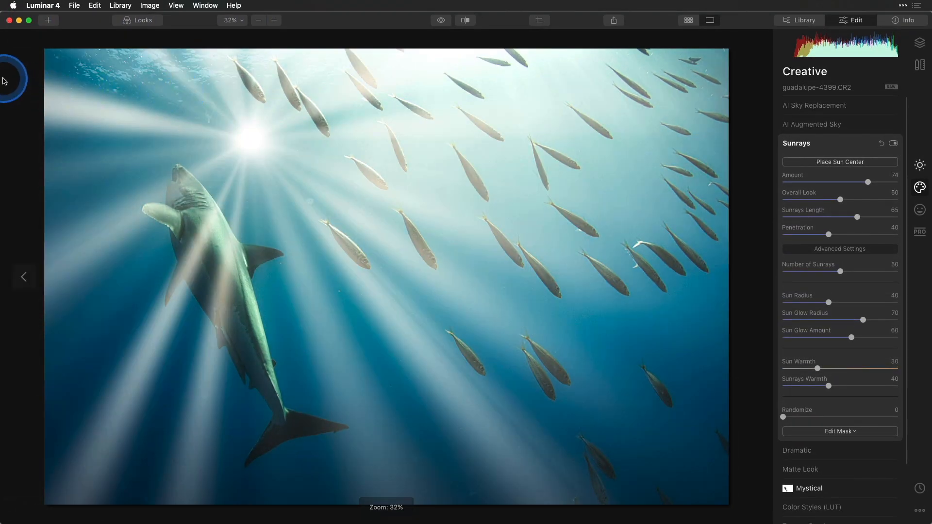
left_click_drag(2, 73, 544, 72)
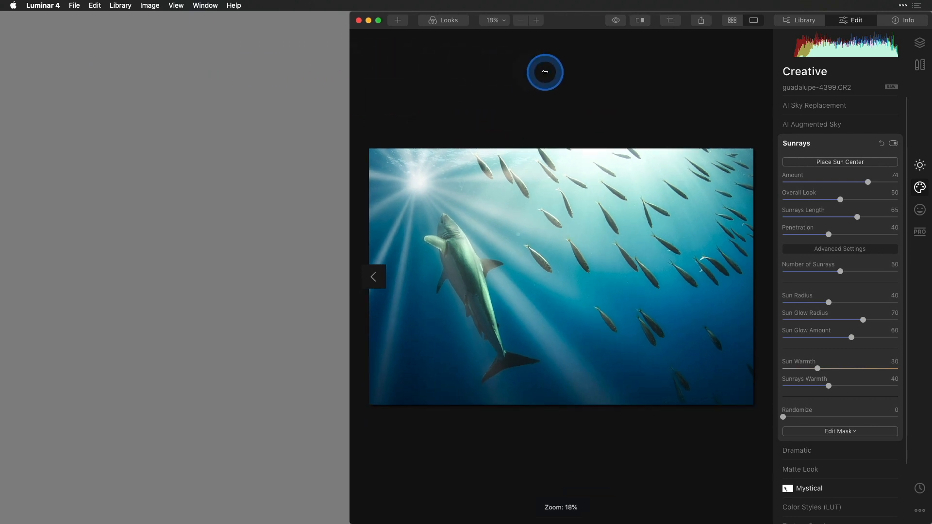
left_click(852, 163)
mouse_move(484, 199)
left_mouse_down()
mouse_move(598, 114)
mouse_move(661, 43)
mouse_move(613, 42)
mouse_move(624, 43)
left_mouse_up()
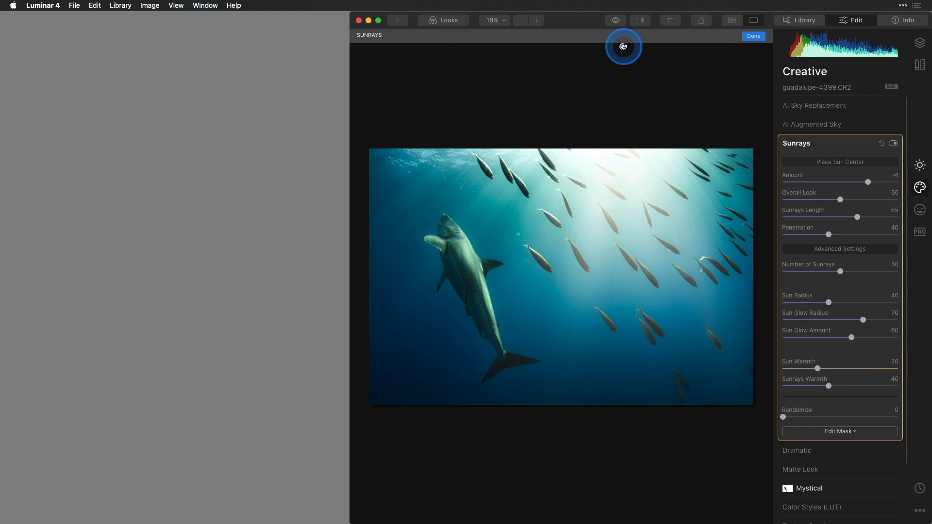
mouse_move(623, 47)
left_mouse_down()
mouse_move(647, 43)
mouse_move(616, 44)
mouse_move(622, 48)
left_mouse_up()
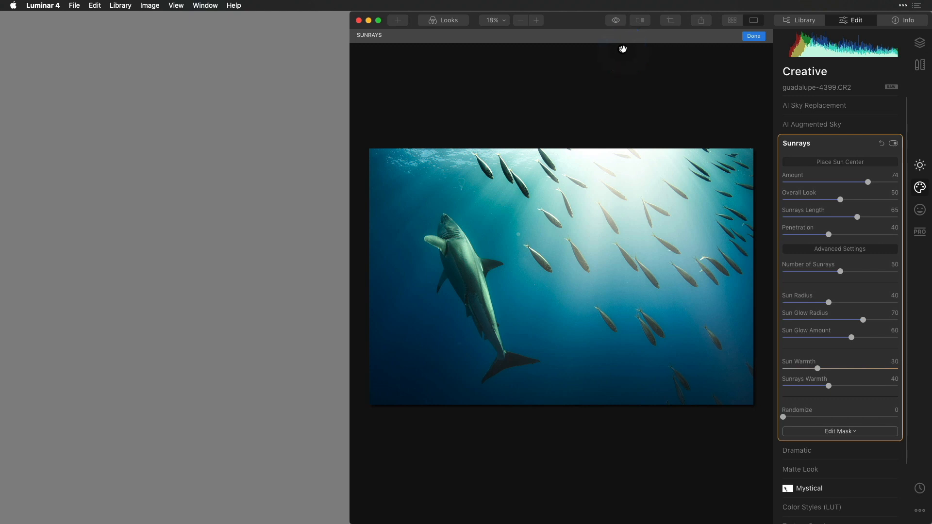
left_click(752, 36)
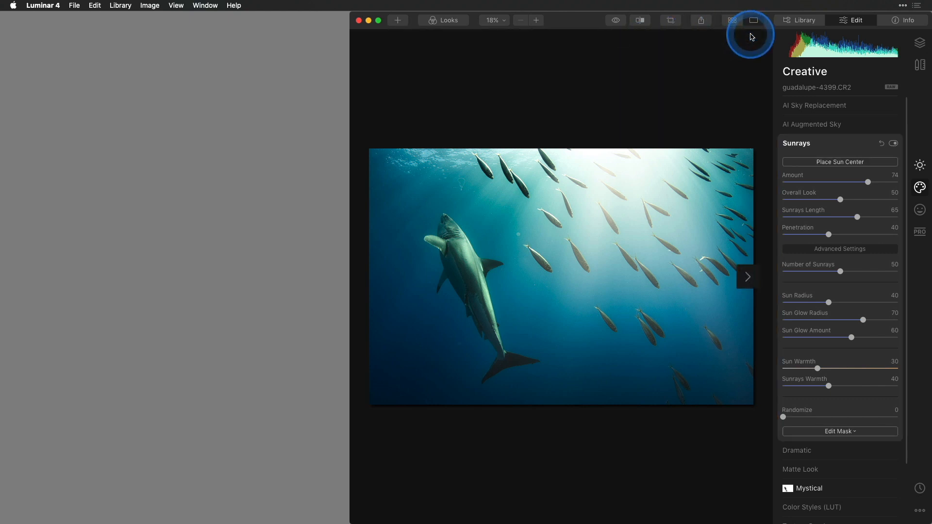
left_click(378, 21)
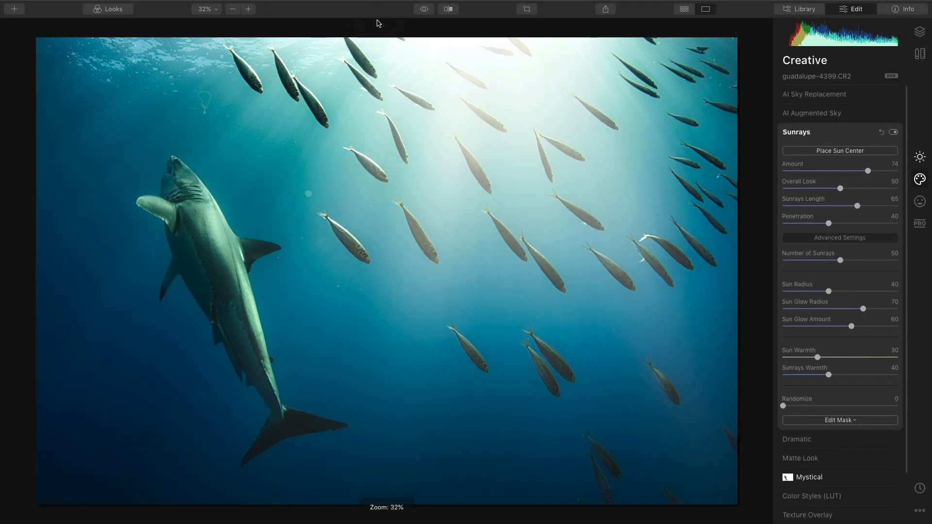
Step: Compare Sunrays off and on, lower Amount to 49 and keep Overall Look at 50
left_click(892, 132)
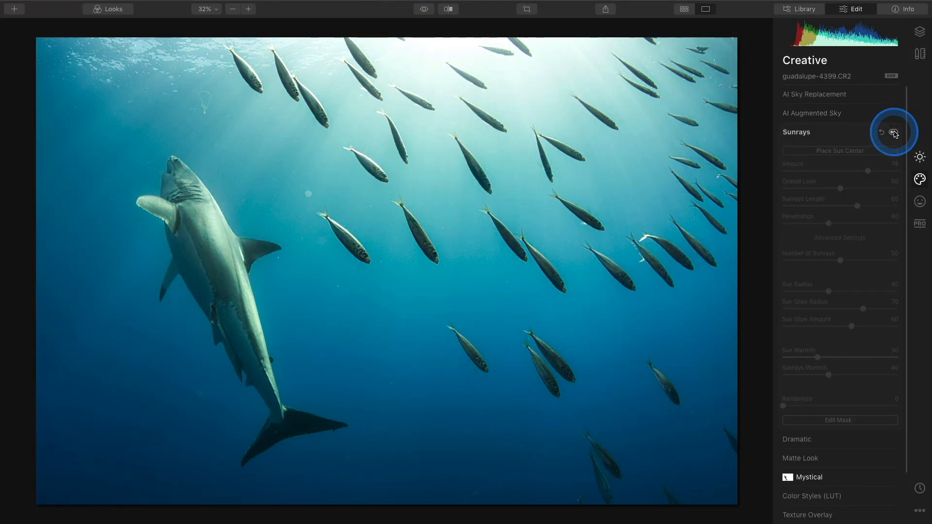
left_click(892, 132)
left_click(893, 132)
left_click(893, 132)
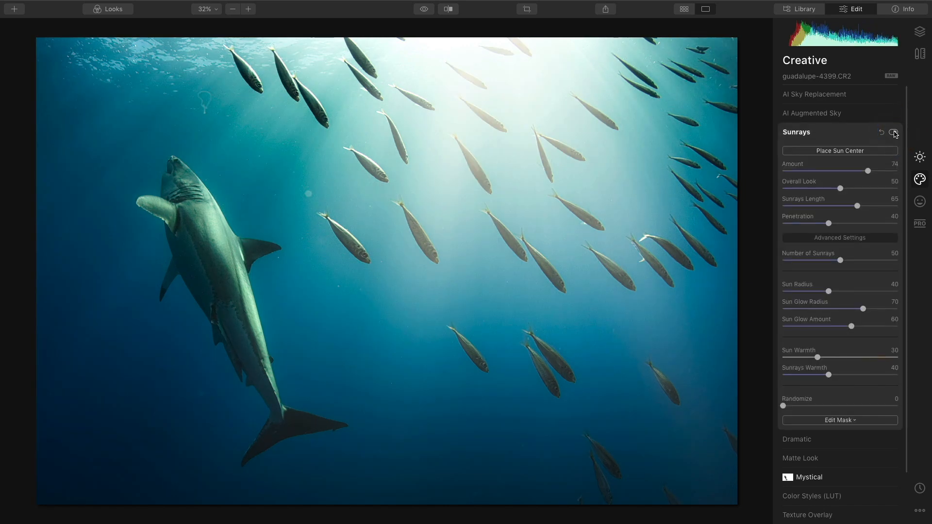
left_click_drag(868, 171, 775, 198)
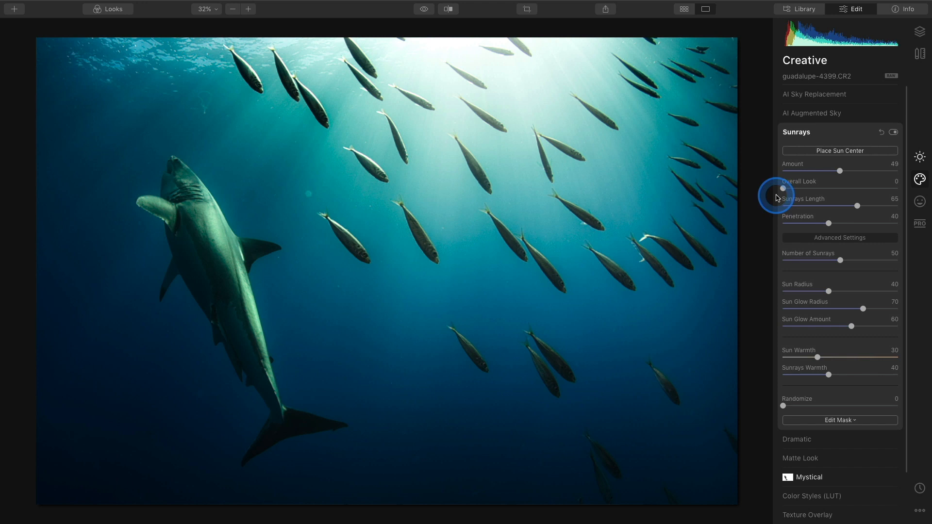
left_click_drag(775, 198, 918, 191)
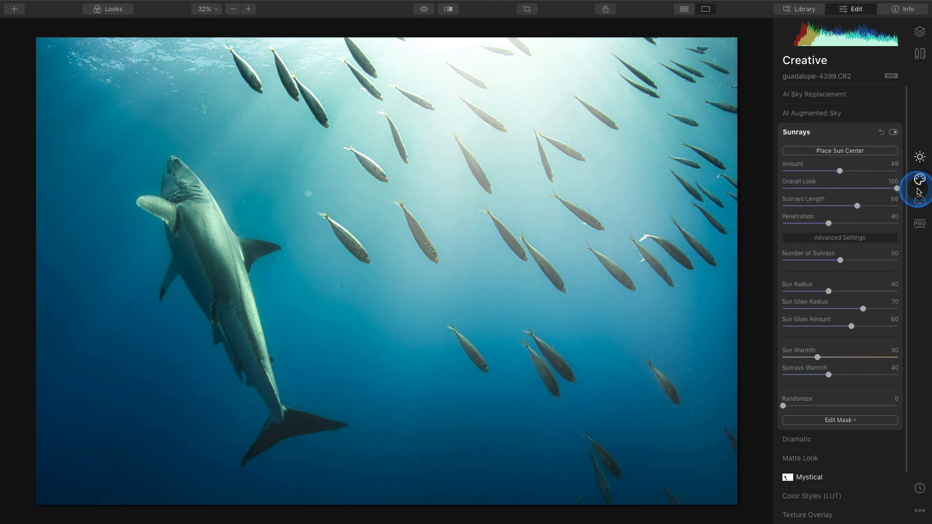
double_click(801, 183)
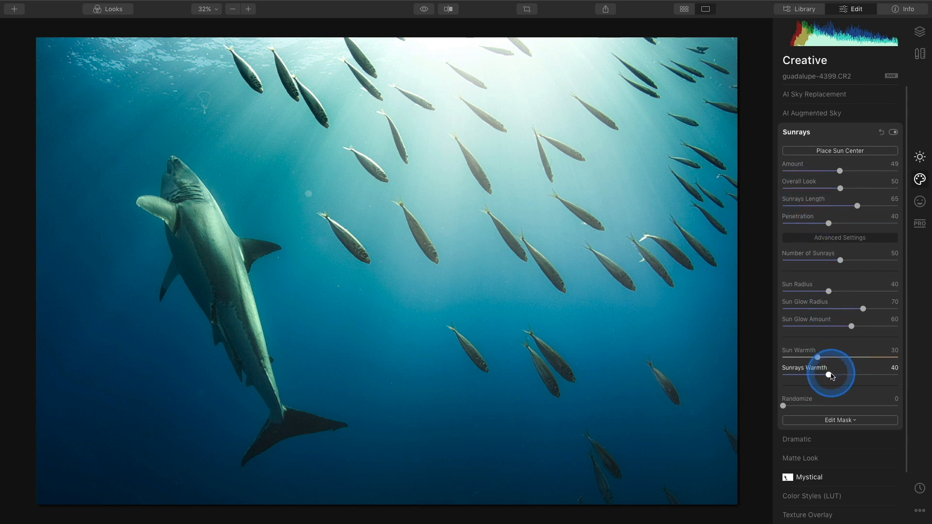
Step: Set Sunrays Warmth to 51 and Randomize to 62, then switch the effect off
left_click_drag(828, 375, 843, 377)
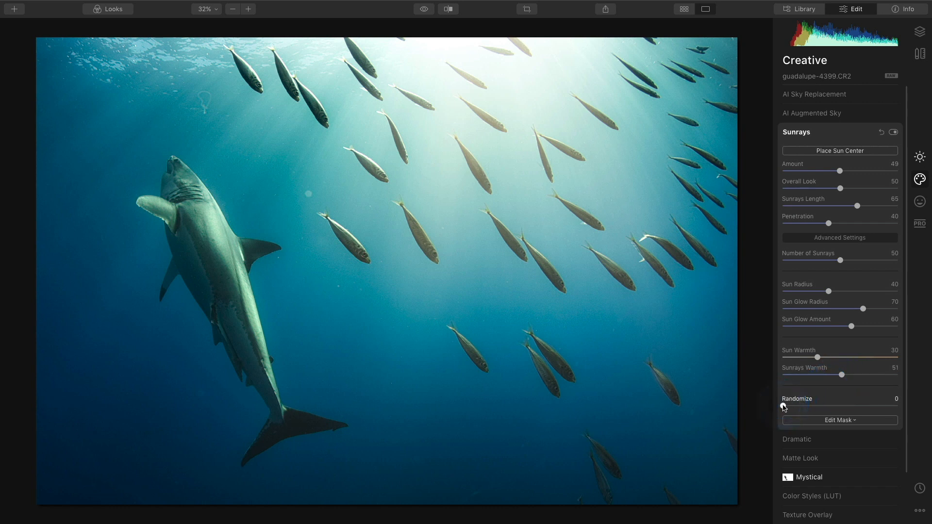
left_click_drag(782, 406, 884, 400)
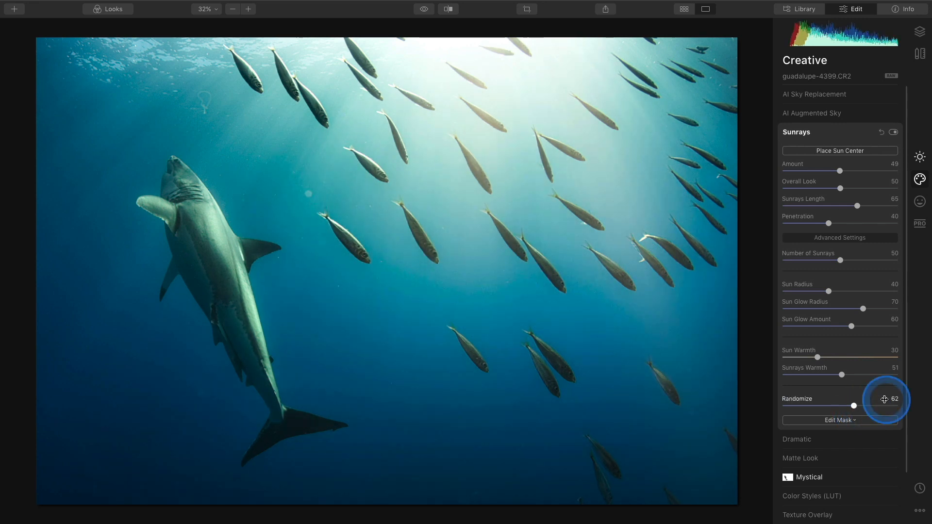
double_click(798, 401)
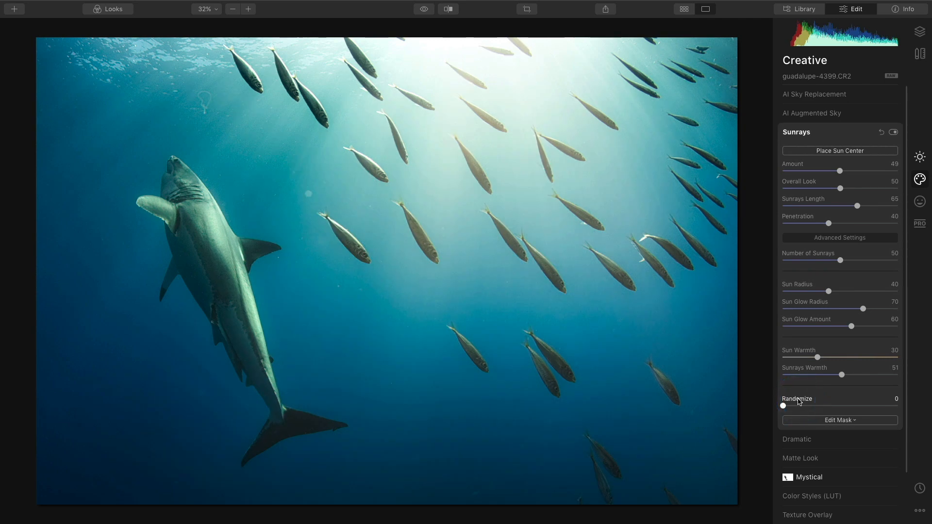
left_click_drag(783, 405, 858, 408)
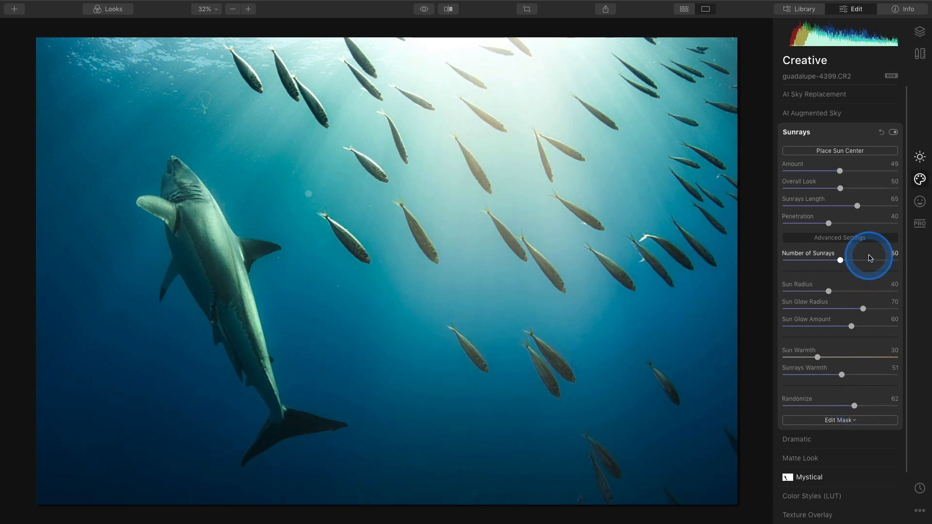
left_click(894, 132)
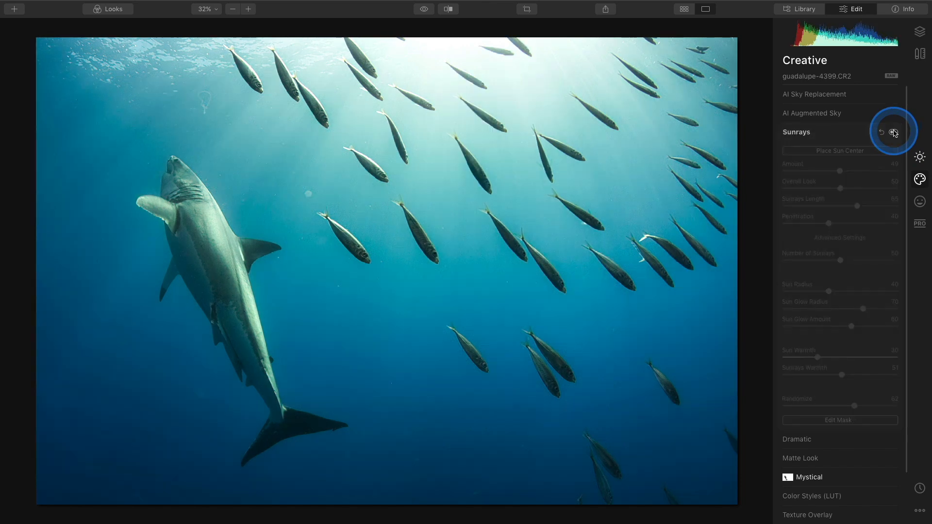
Step: Compare the photo with and without Sunrays, then lower the Sunrays Amount to about 40
left_click(893, 132)
left_click(893, 132)
left_click(894, 132)
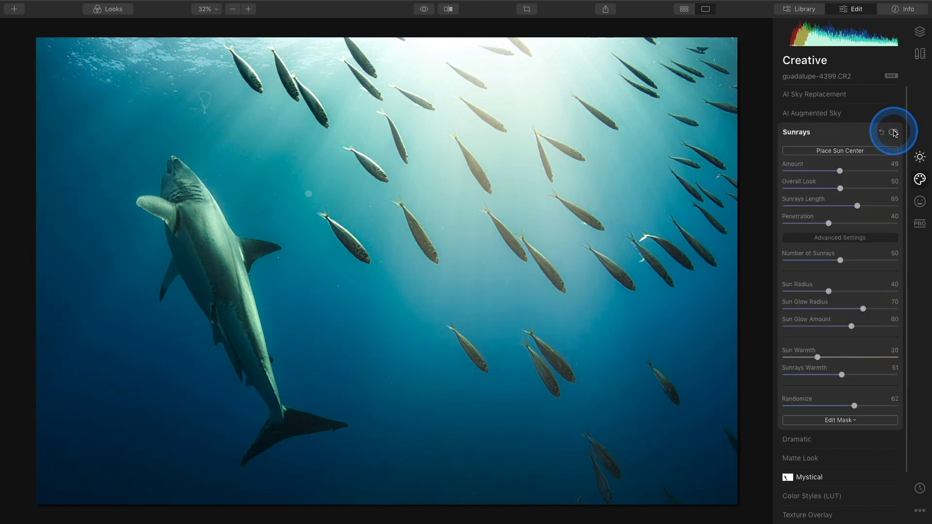
mouse_move(839, 171)
left_mouse_down()
mouse_move(827, 174)
mouse_move(833, 188)
left_mouse_up()
Step: Compare the Sunrays effect again and shorten the Sunrays Length slightly to 56
left_click(893, 132)
left_click(893, 132)
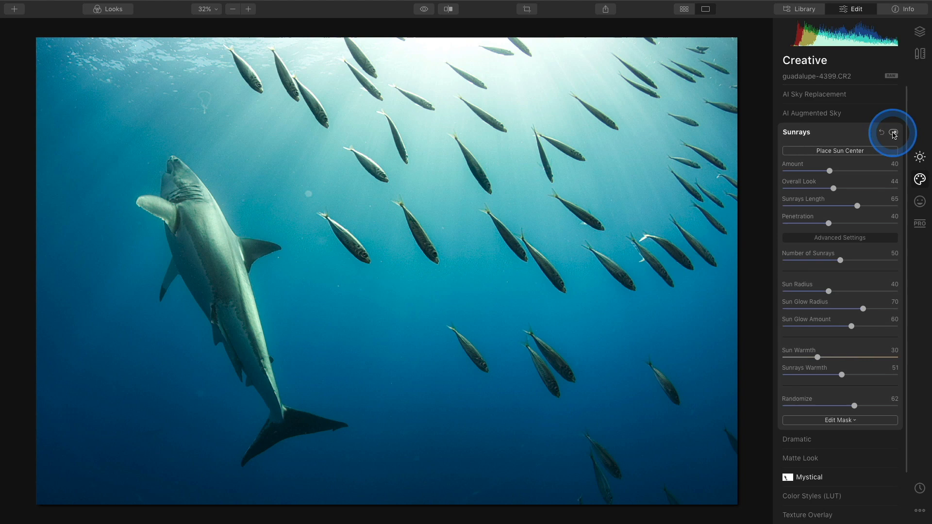
left_click(893, 132)
left_click(892, 132)
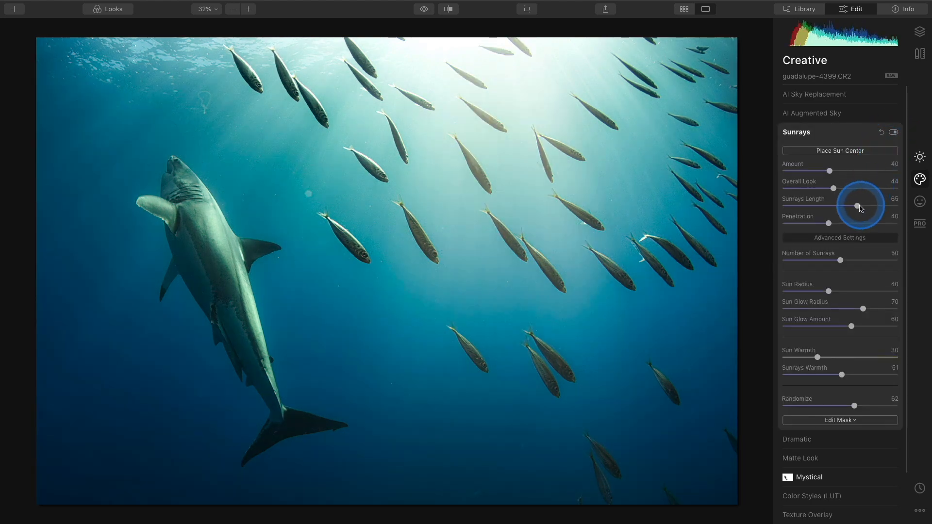
left_click_drag(858, 209, 847, 209)
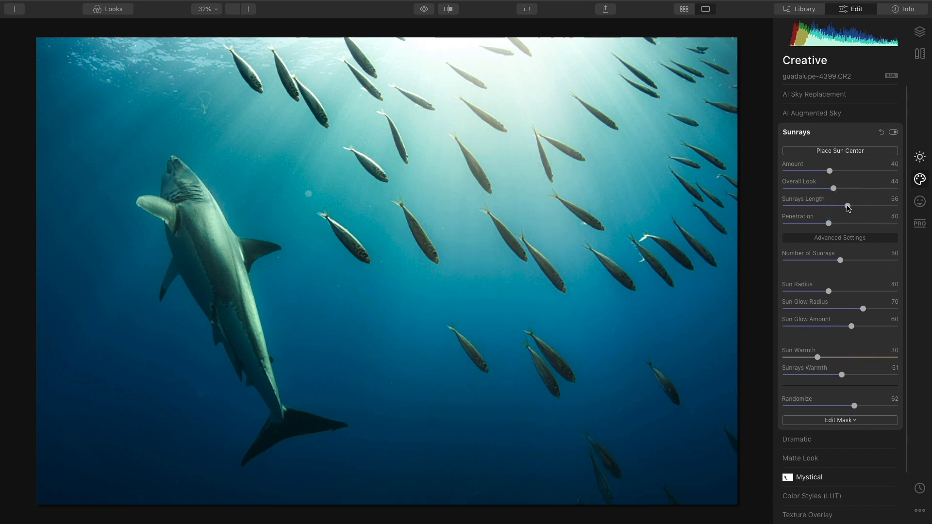
Step: Do a final before/after check, leave Sunrays on, and bring up the canvas tools
left_click(893, 132)
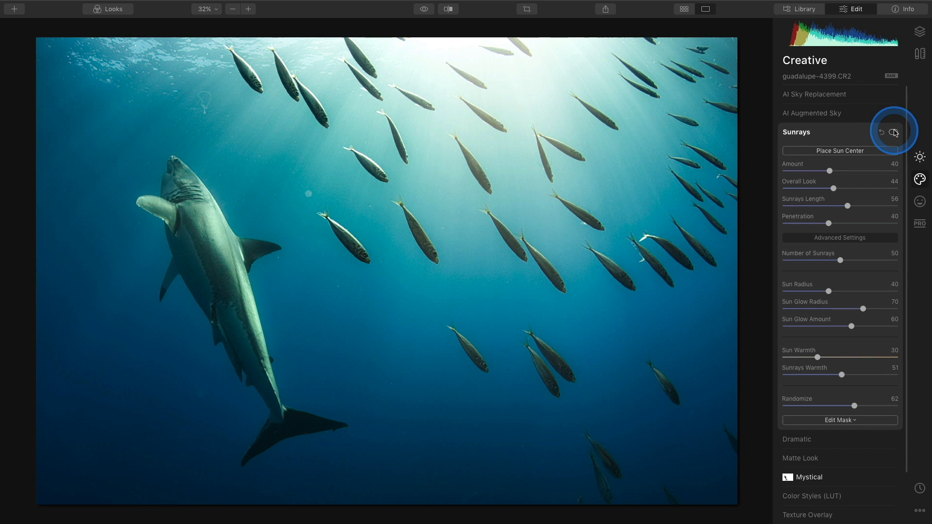
left_click(894, 132)
left_click(893, 132)
left_click(893, 132)
left_click(893, 132)
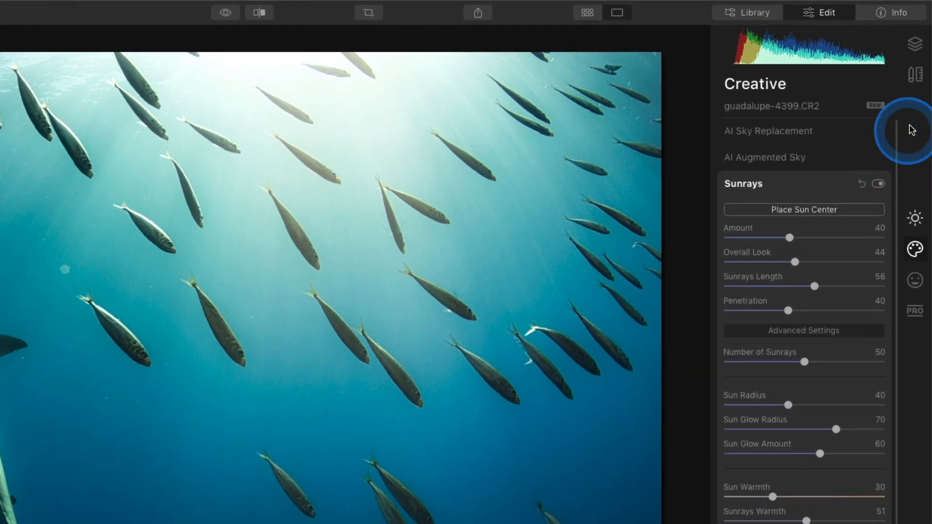
left_click(919, 55)
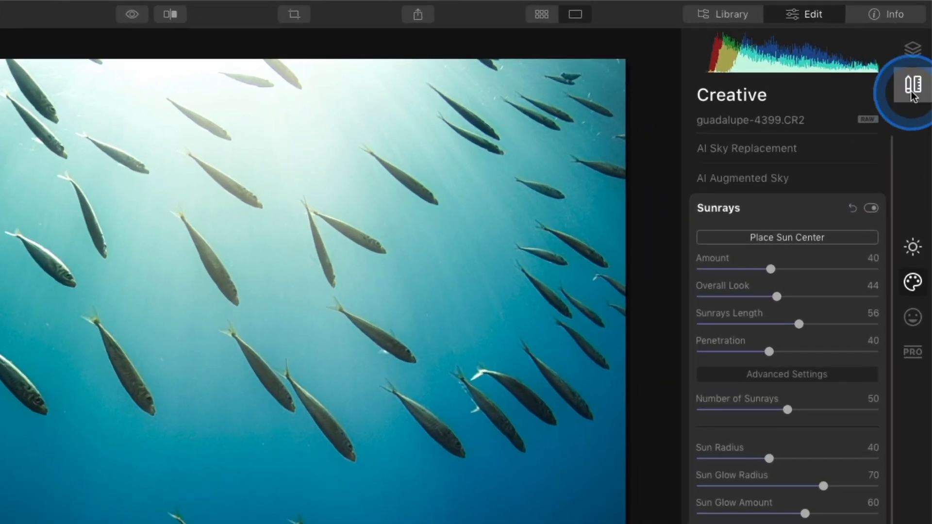
Step: In Erase, mark the larger backscatter specks and the bottom-edge streak with a size 32 brush
left_click(790, 148)
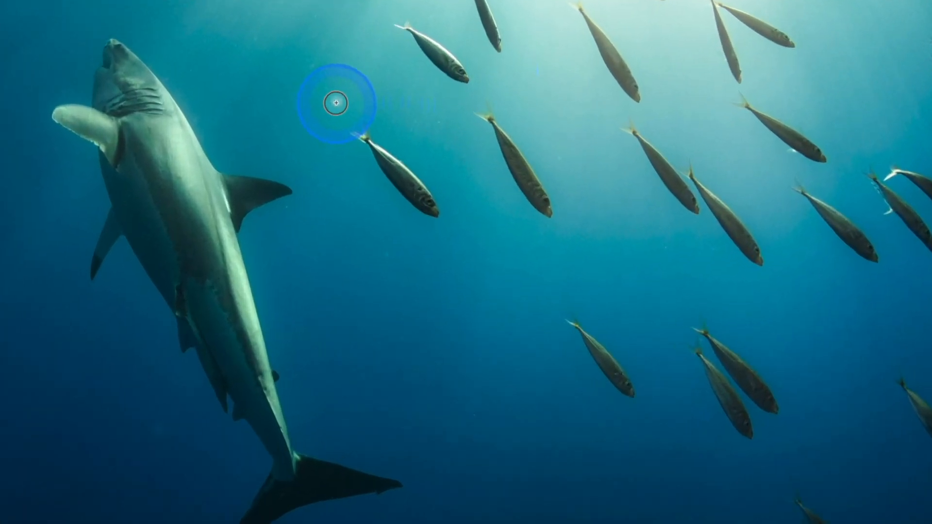
left_click(221, 221)
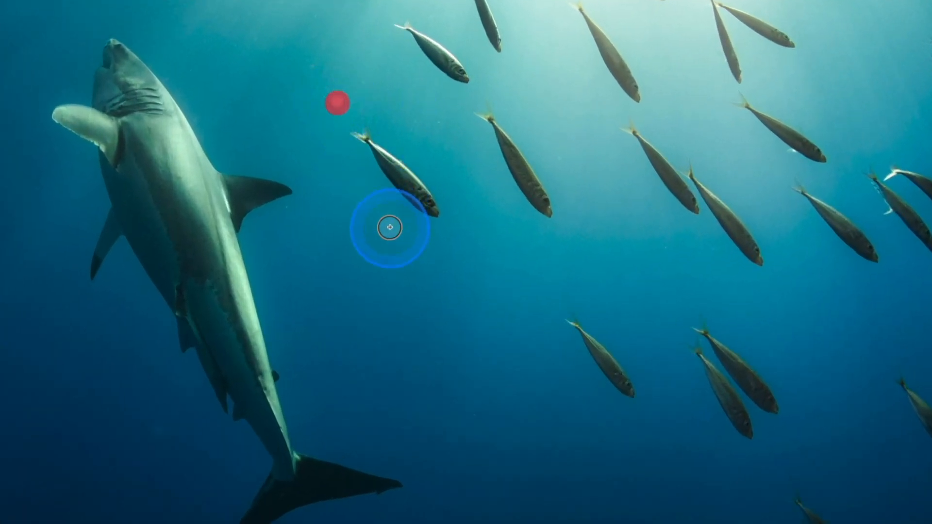
key("bracketleft")
key("bracketleft")
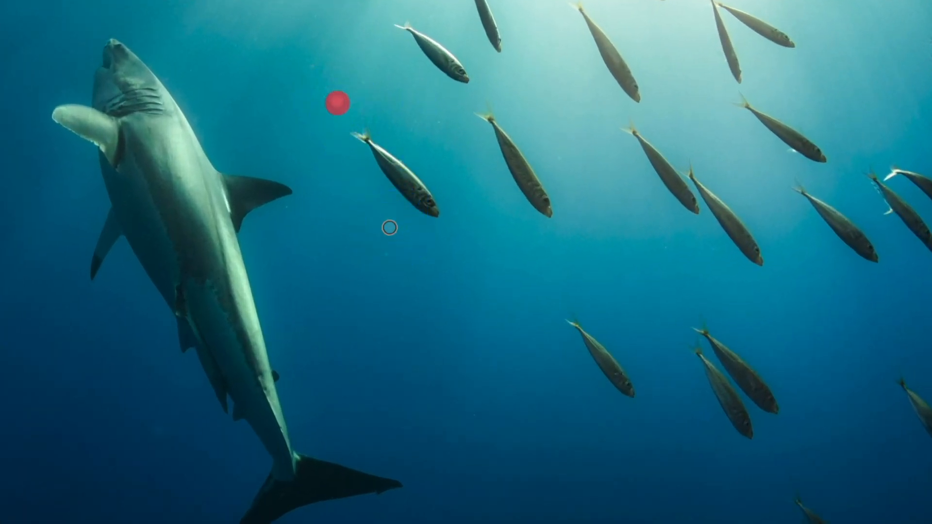
left_click(386, 252)
left_click(288, 208)
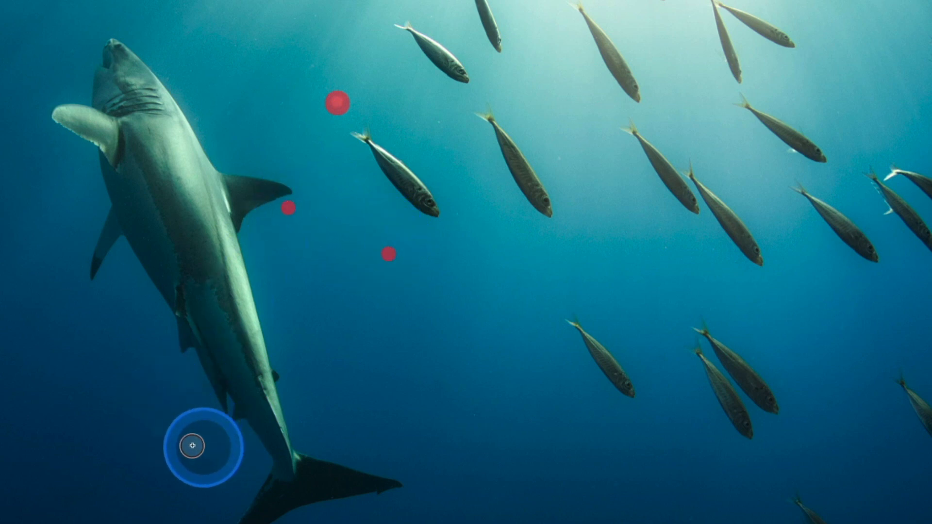
left_click(159, 431)
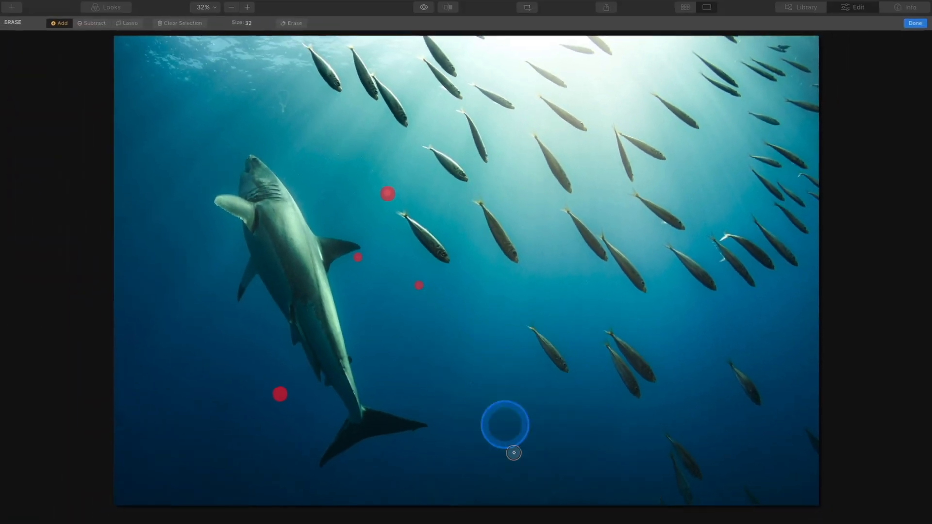
left_click(497, 456)
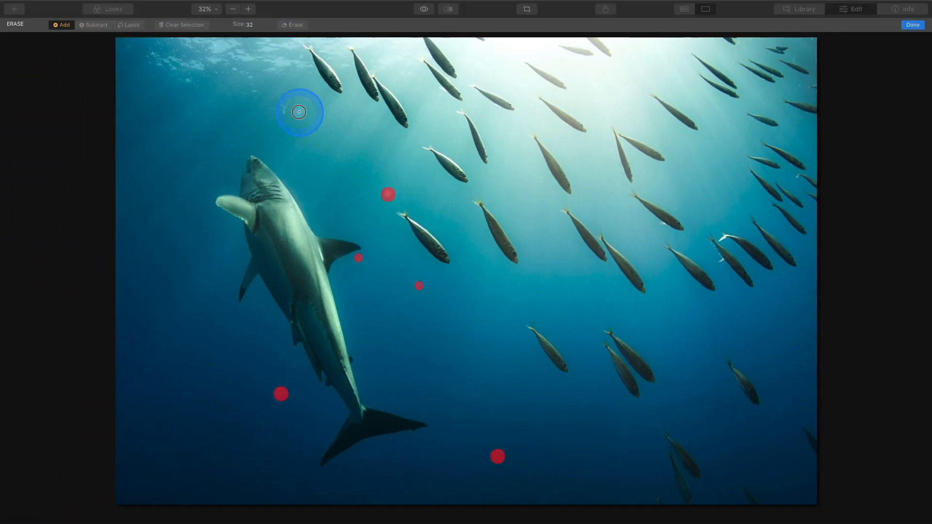
left_click_drag(283, 110, 284, 97)
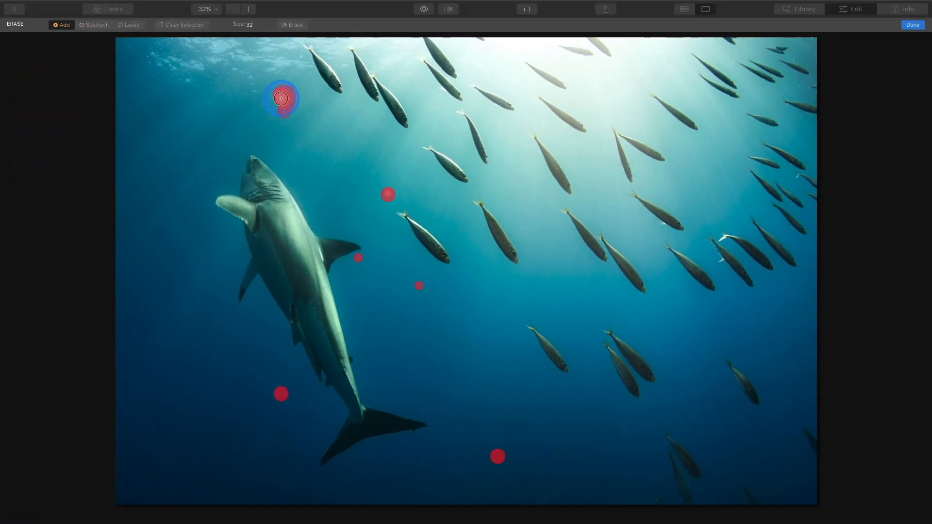
left_click_drag(624, 457, 552, 493)
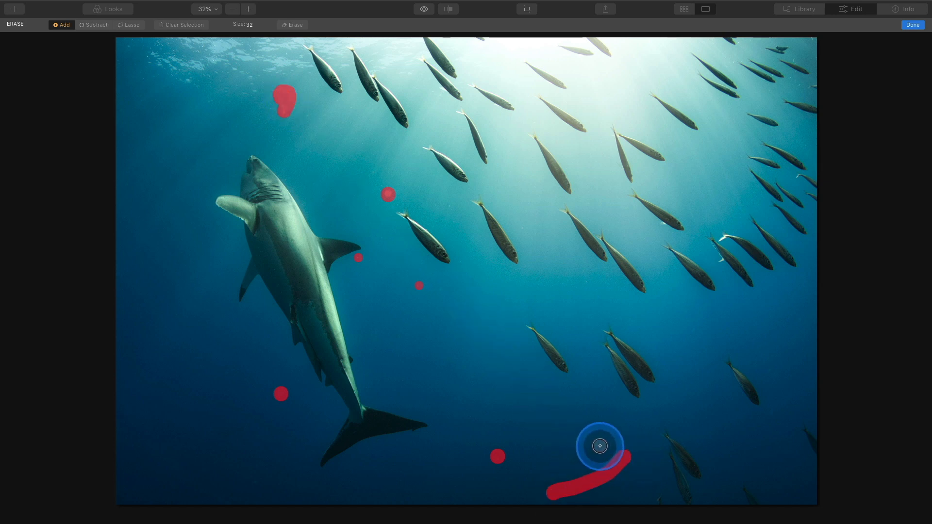
Step: With a size 20 brush, mark the remaining small specks and erase all marked areas
key("bracketleft")
key("bracketleft")
key("bracketleft")
left_click(472, 382)
left_click(482, 354)
left_click(219, 222)
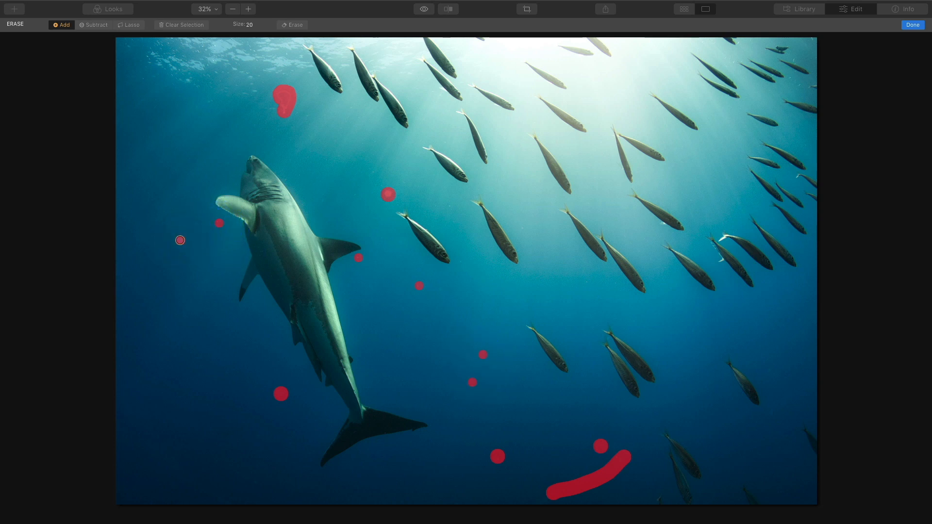
left_click(214, 450)
left_click(254, 483)
left_click(256, 467)
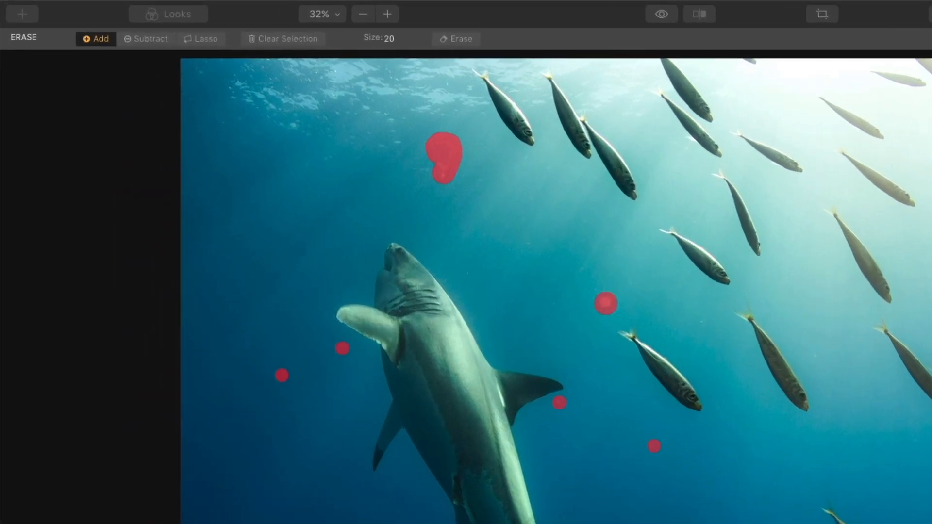
left_click(329, 28)
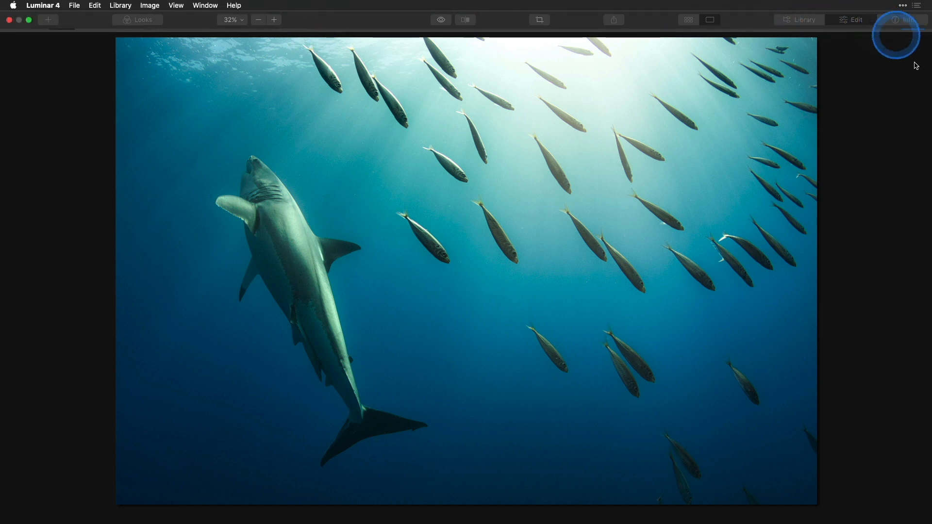
Step: Leave Erase mode and show the Layers panel with the new Erased image layer
left_click(912, 25)
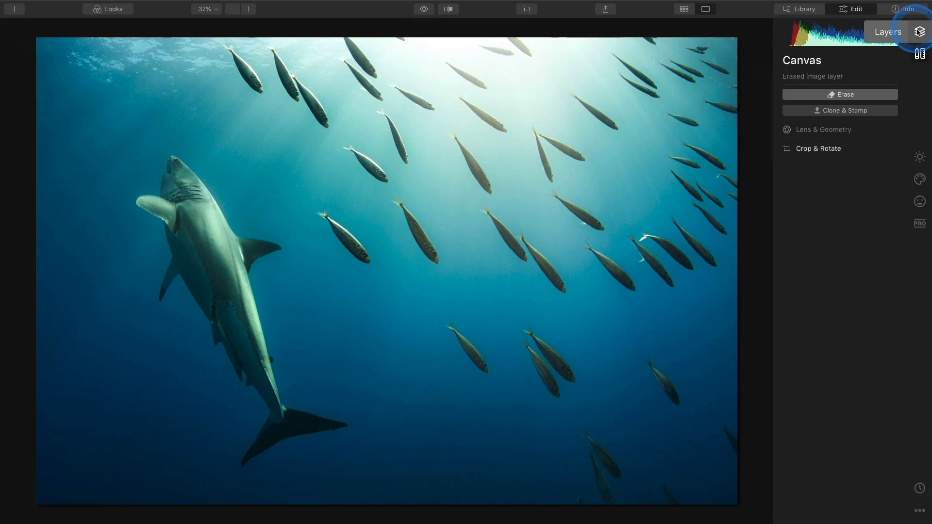
left_click(919, 32)
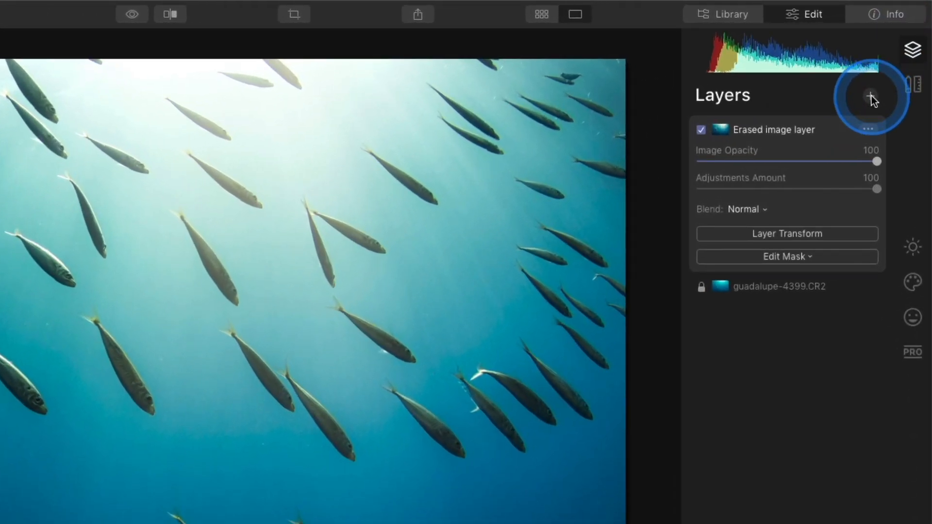
Step: Add Adjustment Layer 1 above the erased image and show the Essentials Looks presets
left_click(871, 97)
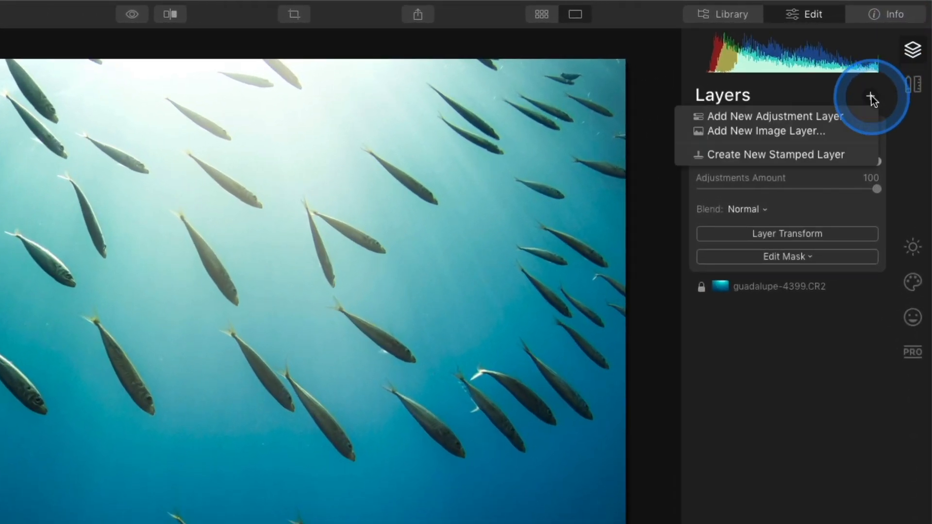
left_click(852, 121)
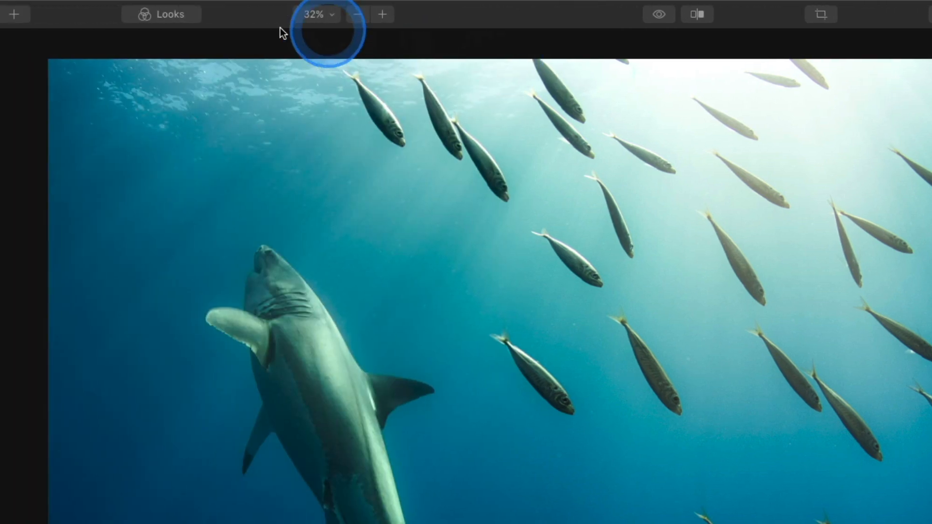
left_click(190, 14)
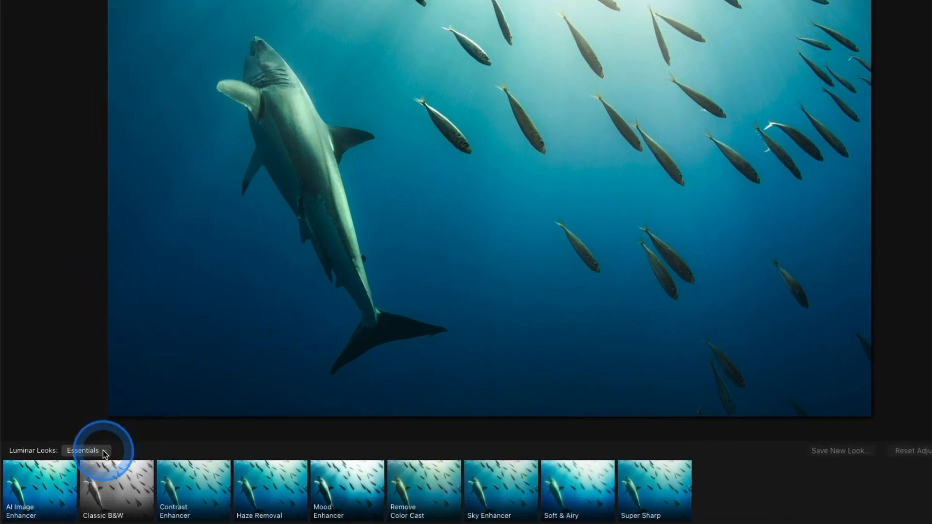
Step: Switch to the Heirloom Color looks collection and preview Heirloom Color 02 through 08
left_click(104, 451)
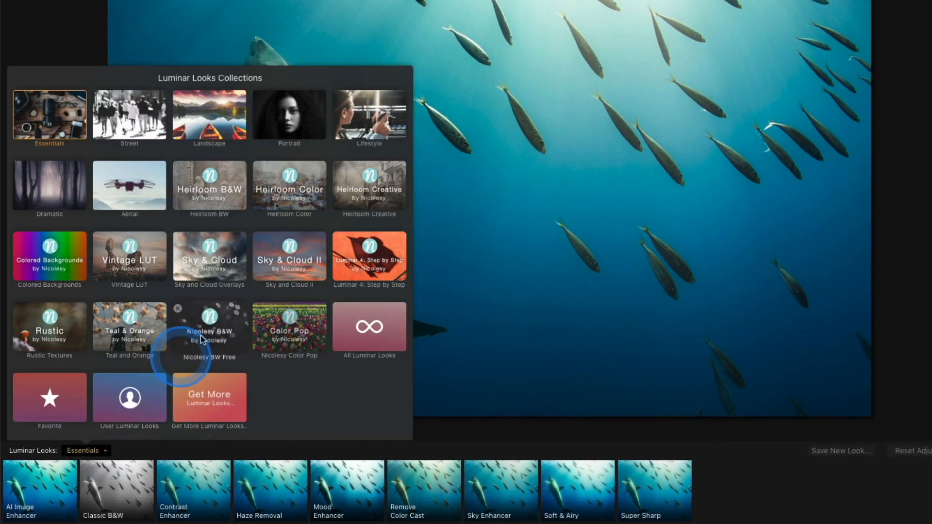
left_click(297, 194)
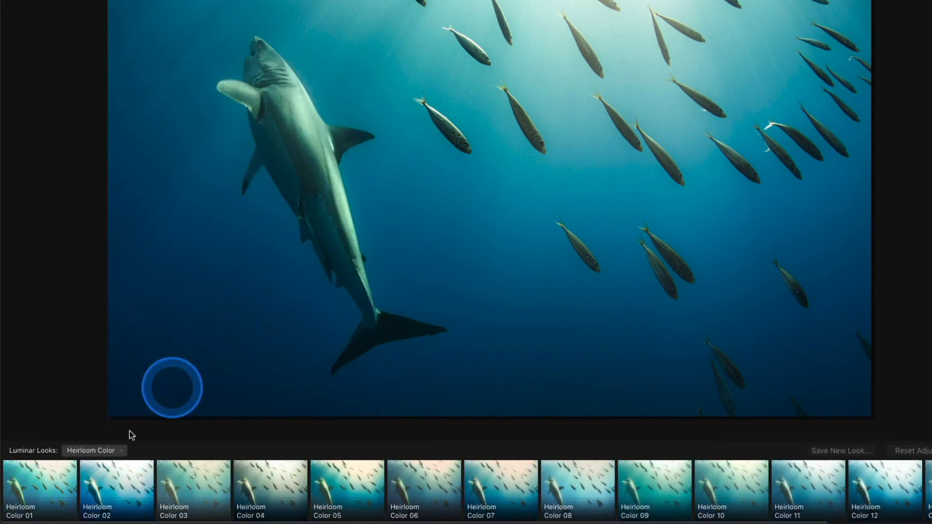
left_click(100, 481)
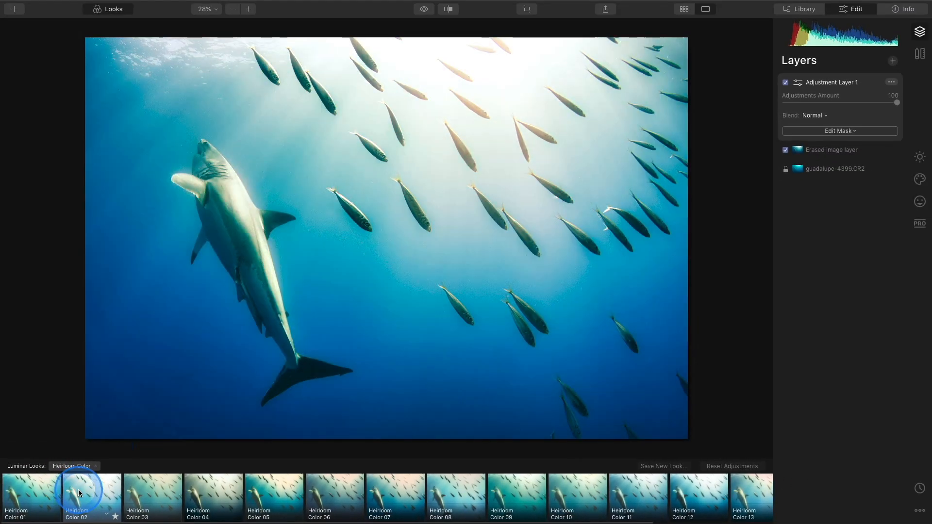
left_click(135, 488)
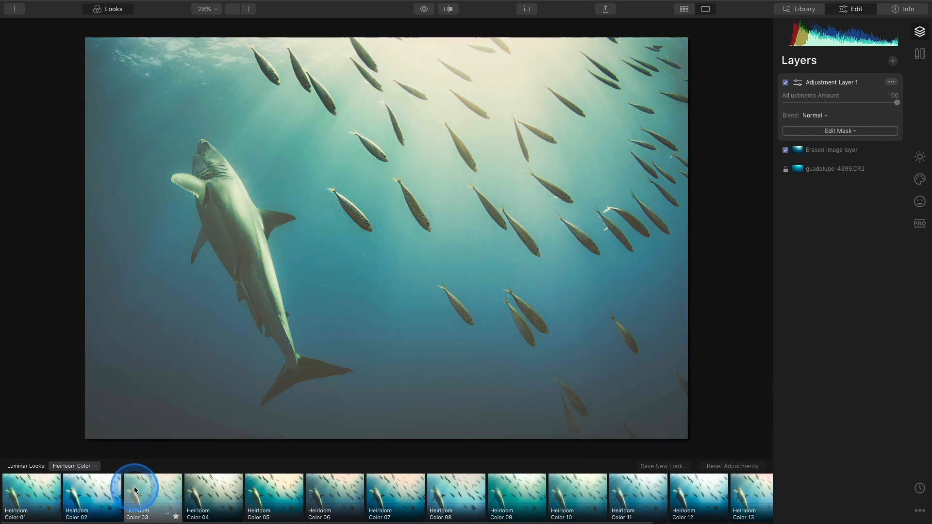
left_click(208, 489)
left_click(269, 490)
left_click(330, 496)
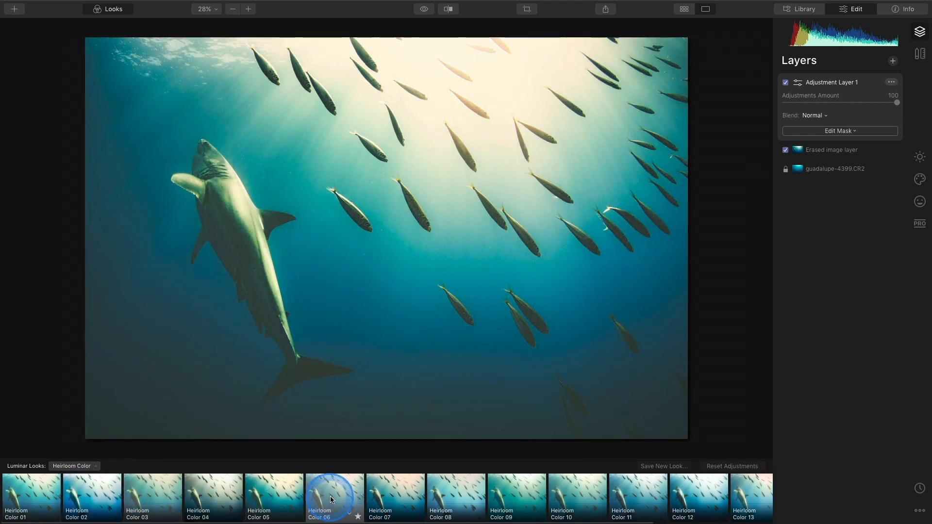
left_click(402, 493)
left_click(468, 489)
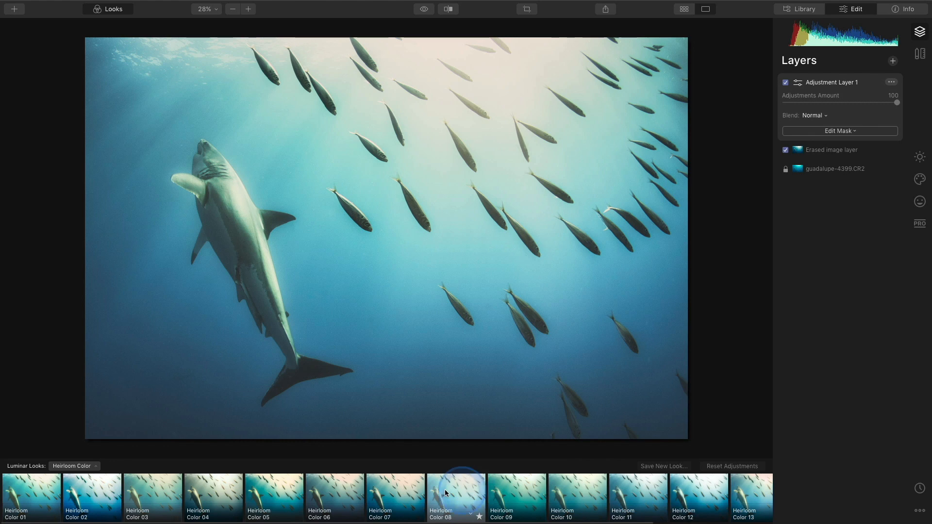
Step: Settle on Heirloom Color 04 for the adjustment layer and close the Looks presets
left_click(388, 489)
left_click(320, 489)
left_click(287, 489)
left_click(228, 489)
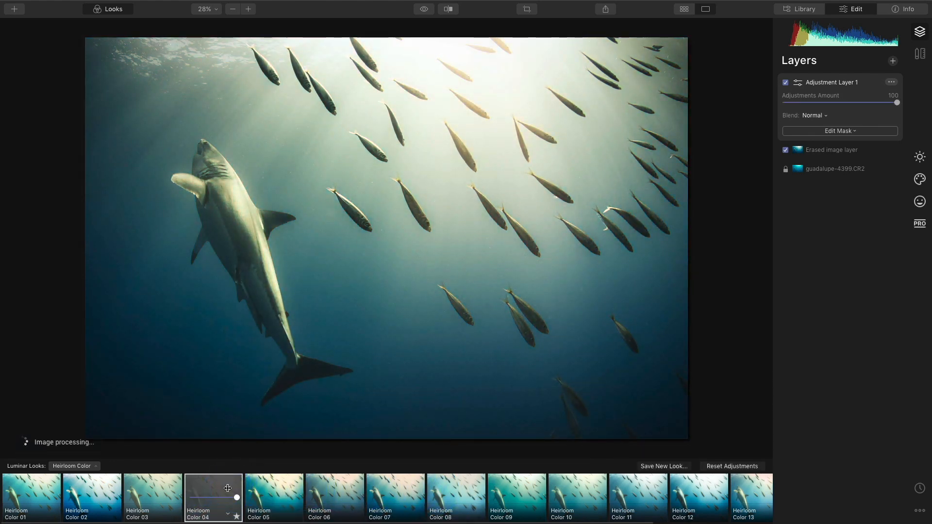
left_click(113, 9)
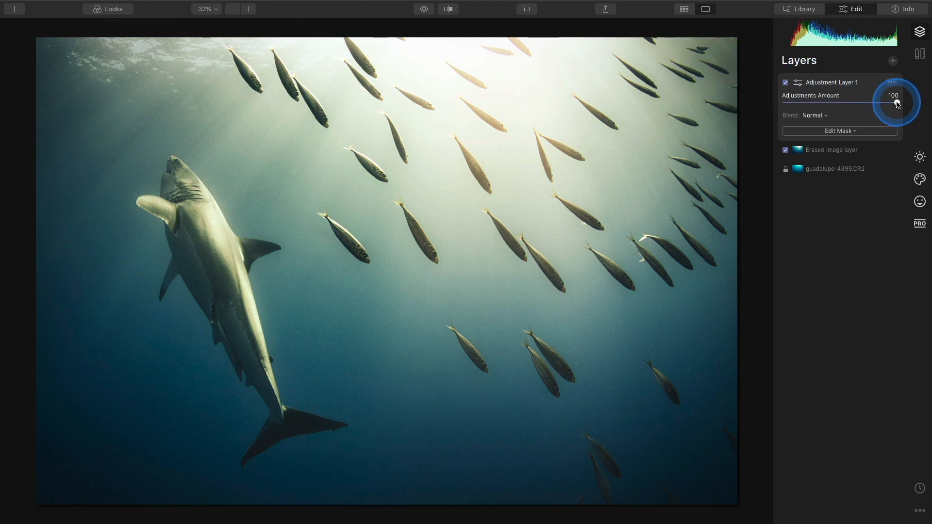
Step: Reduce Adjustment Layer 1's Amount to 52, toggling the layer off and on to compare
left_click_drag(893, 104, 850, 110)
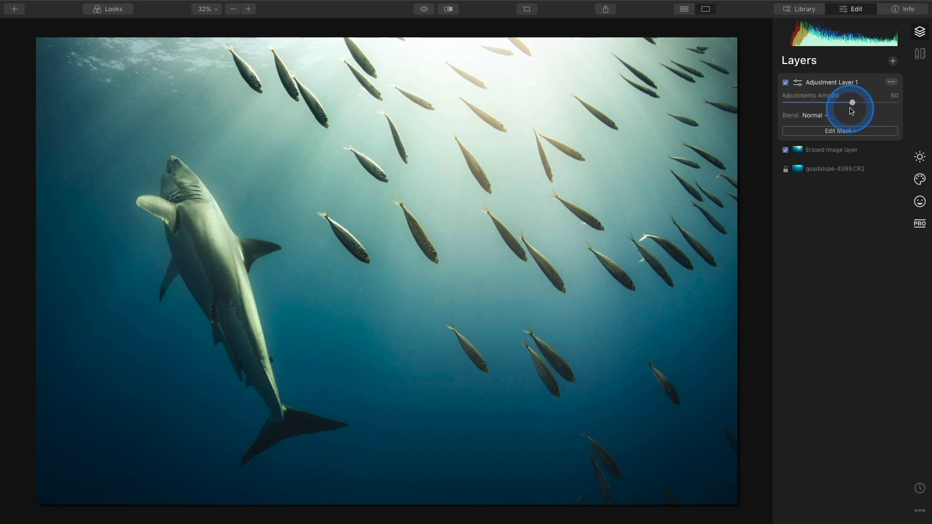
left_click(785, 83)
left_click(786, 83)
left_click_drag(852, 103, 842, 103)
left_click(786, 82)
left_click(786, 83)
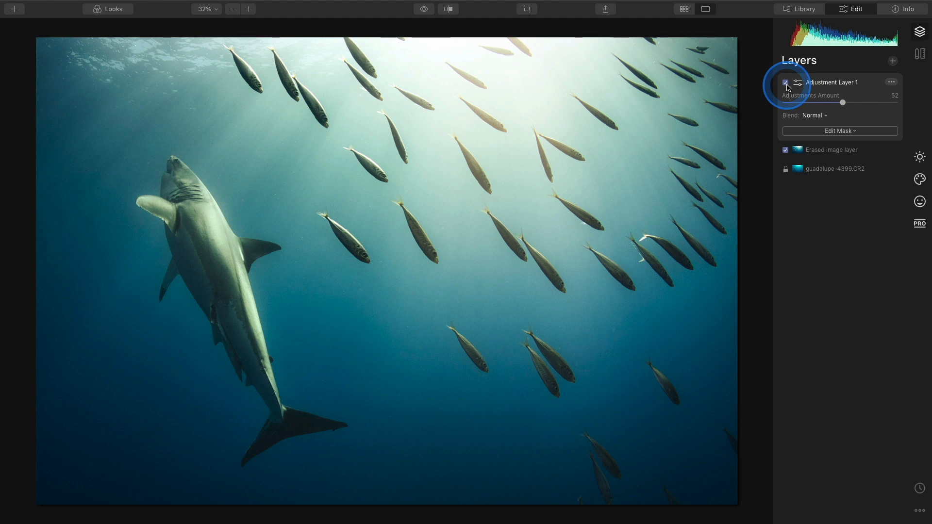